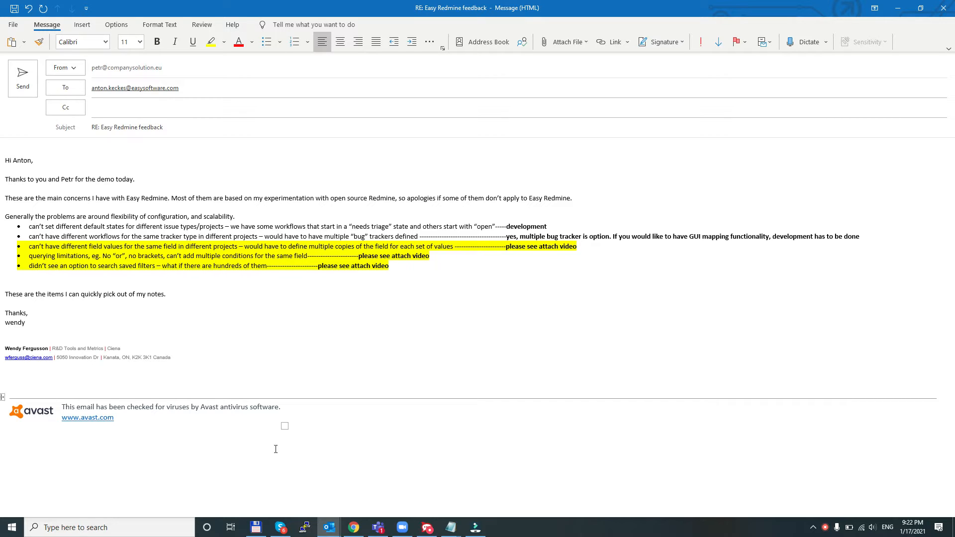
- Switch to Easy Redmine in Chrome and open Saved filters management in the administration
click(353, 527)
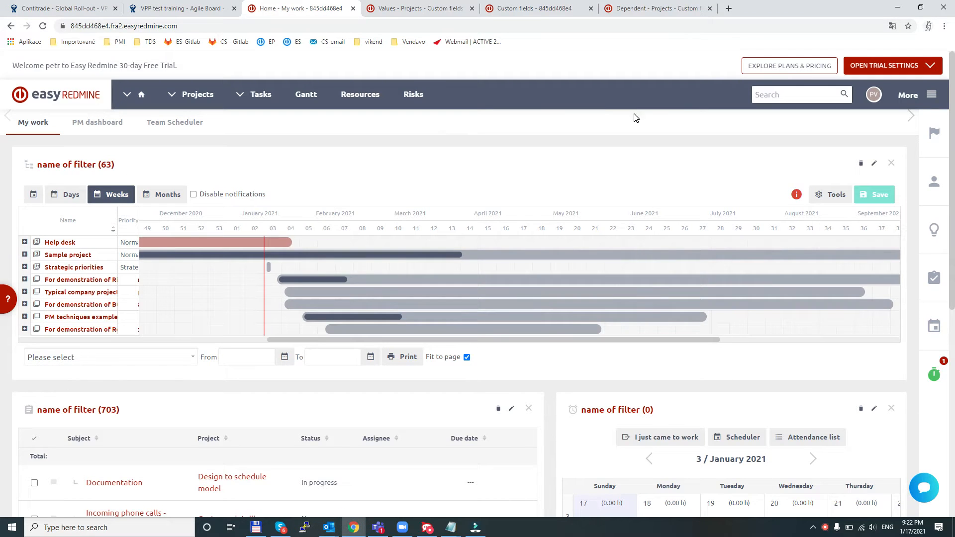
click(908, 95)
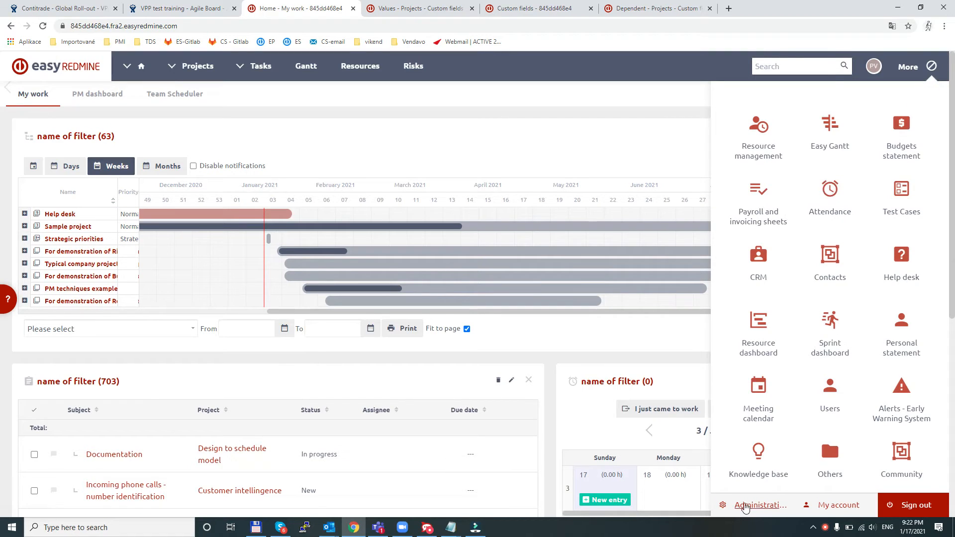
click(746, 505)
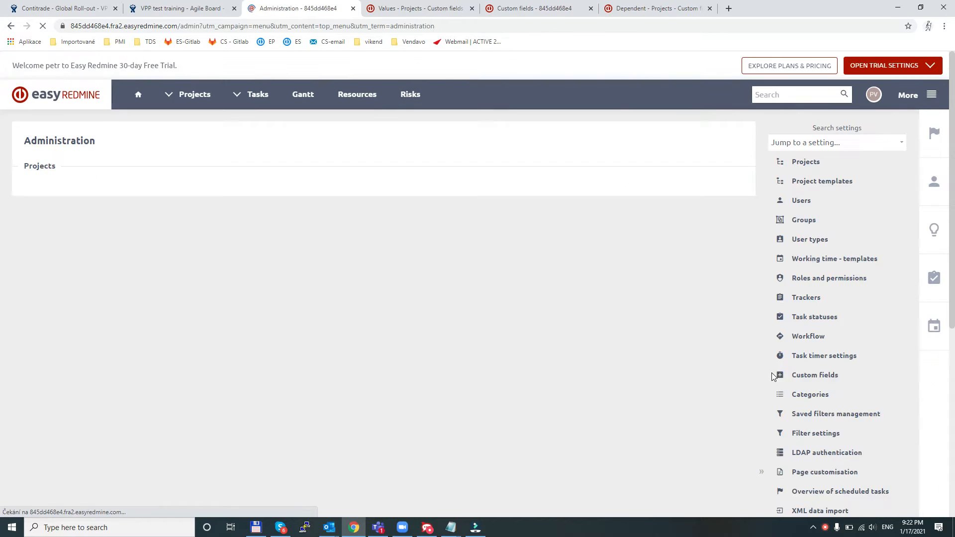
scroll(799, 277, down, 2)
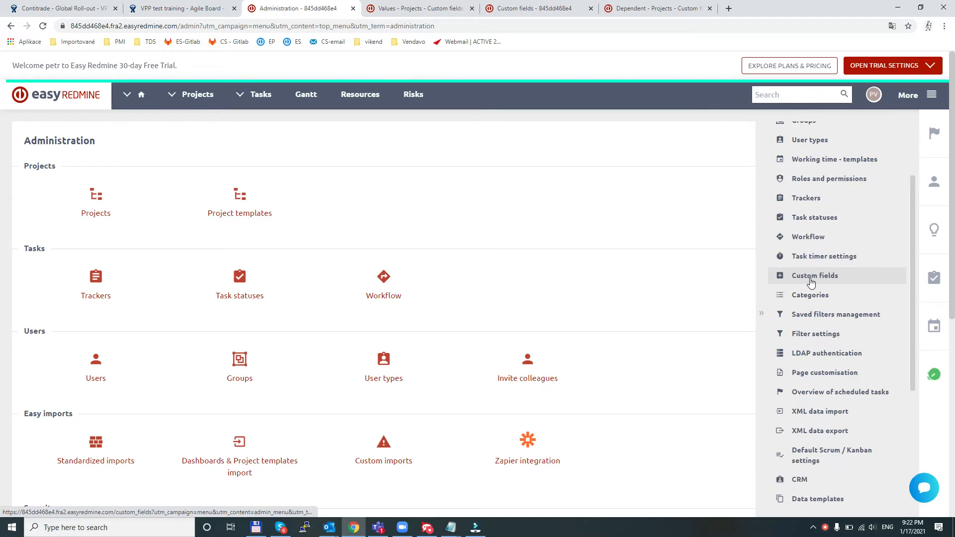
scroll(811, 282, down, 1)
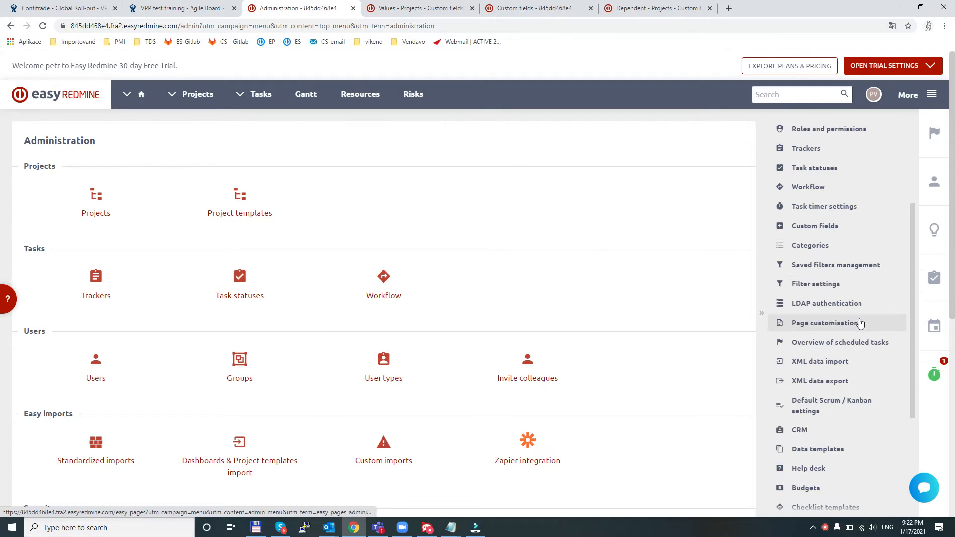
click(844, 266)
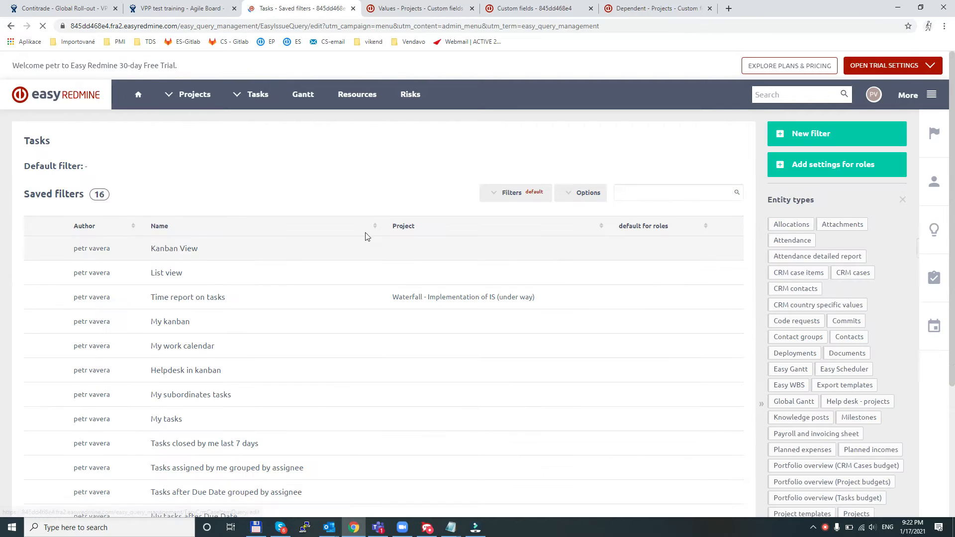
- Search the saved task filters for "List" and open the List view filter for editing
scroll(183, 275, down, 3)
scroll(183, 298, up, 3)
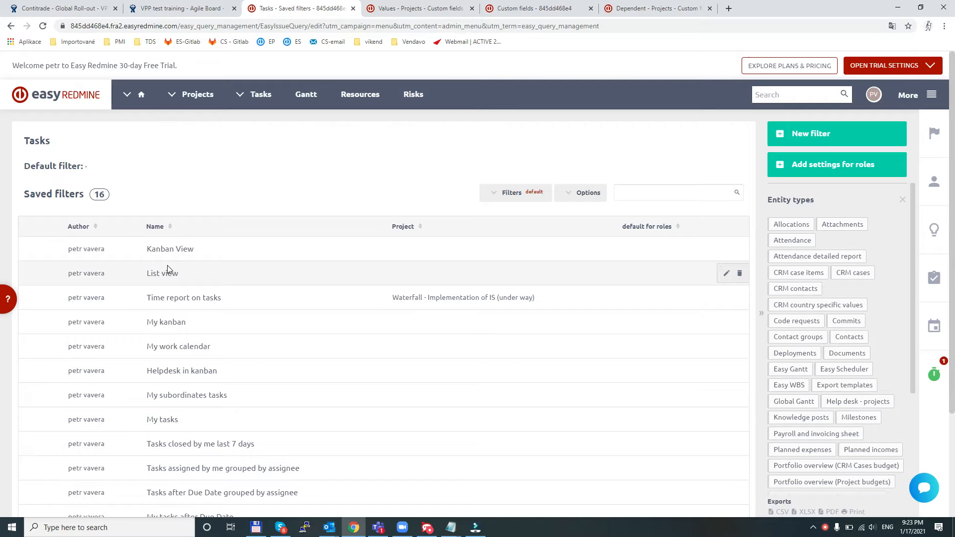
click(627, 196)
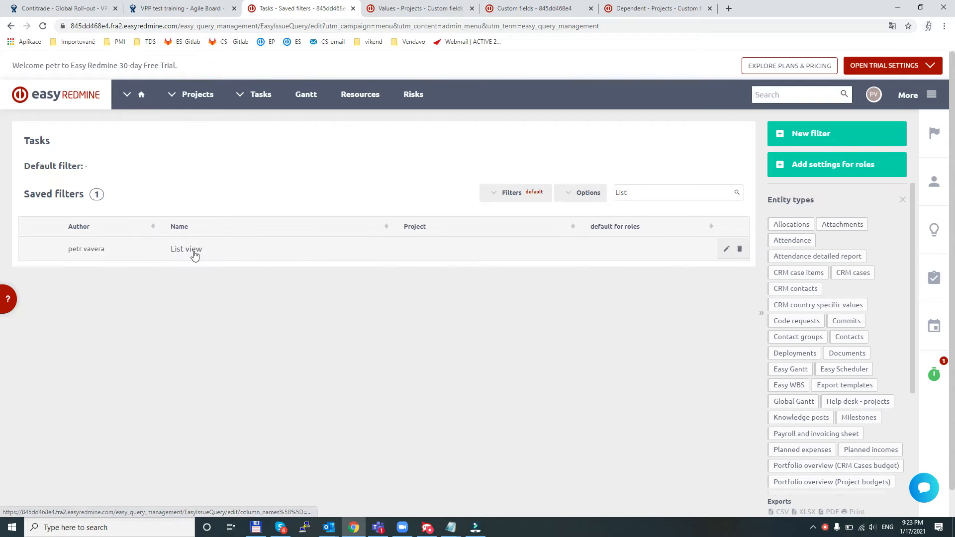
click(188, 252)
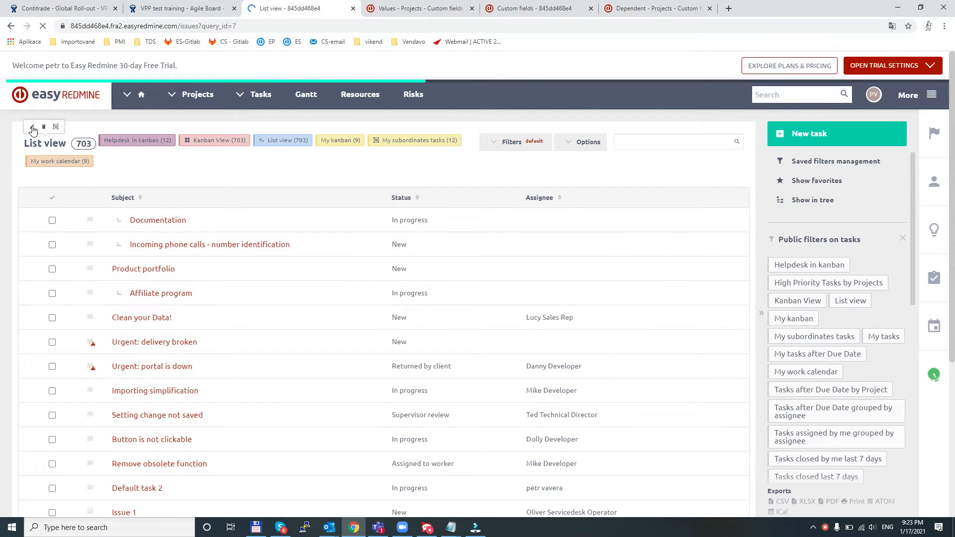
click(32, 129)
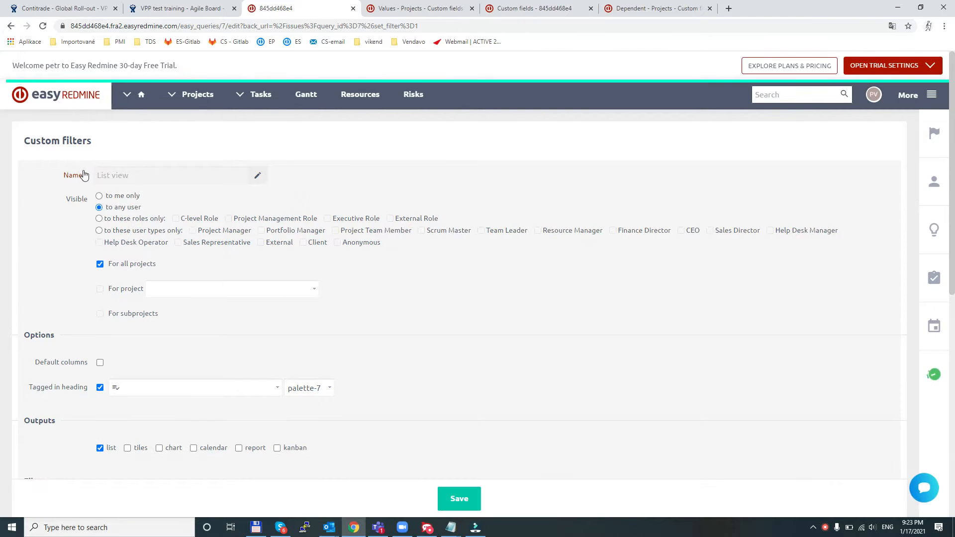
- Switch to the Outlook feedback email to select the querying limitations bullet, and return to Easy Redmine in Chrome
key(alt+Tab)
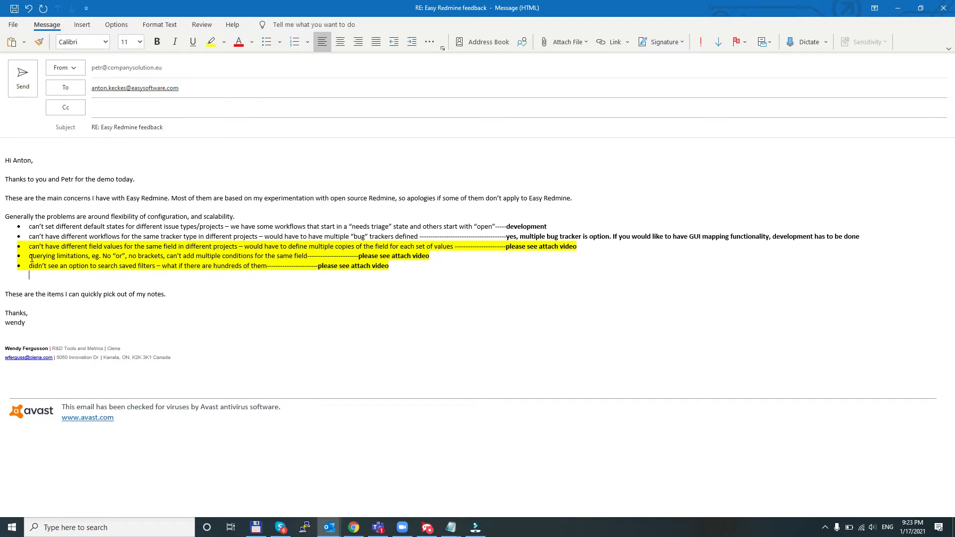
drag(29, 256, 316, 257)
key(alt+Tab)
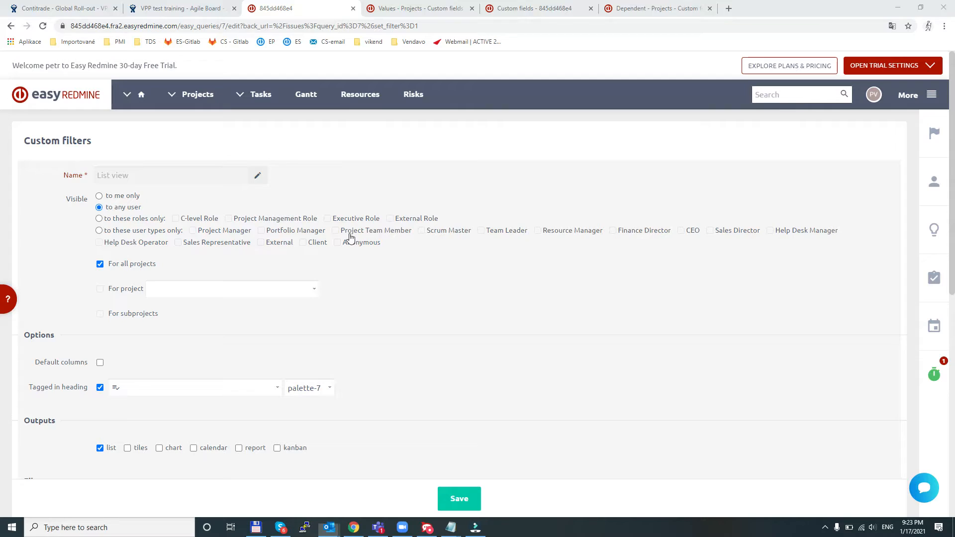
- Open the application's general Settings page from the administration overview
click(936, 101)
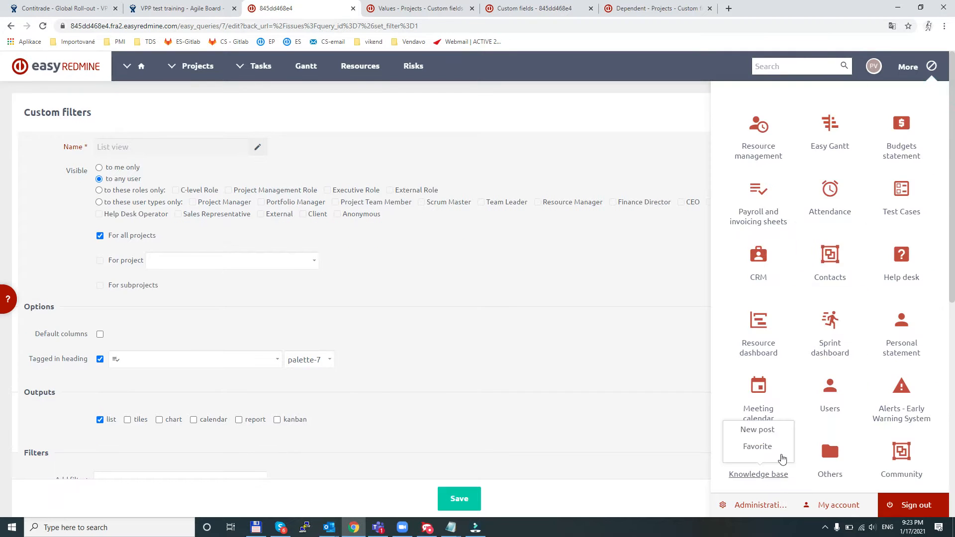
click(757, 503)
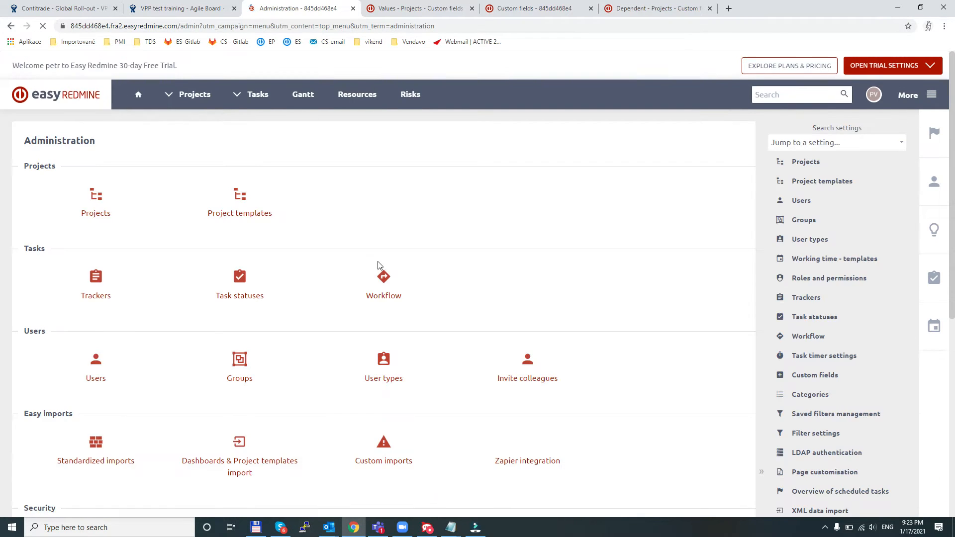
scroll(378, 269, down, 5)
scroll(373, 266, down, 2)
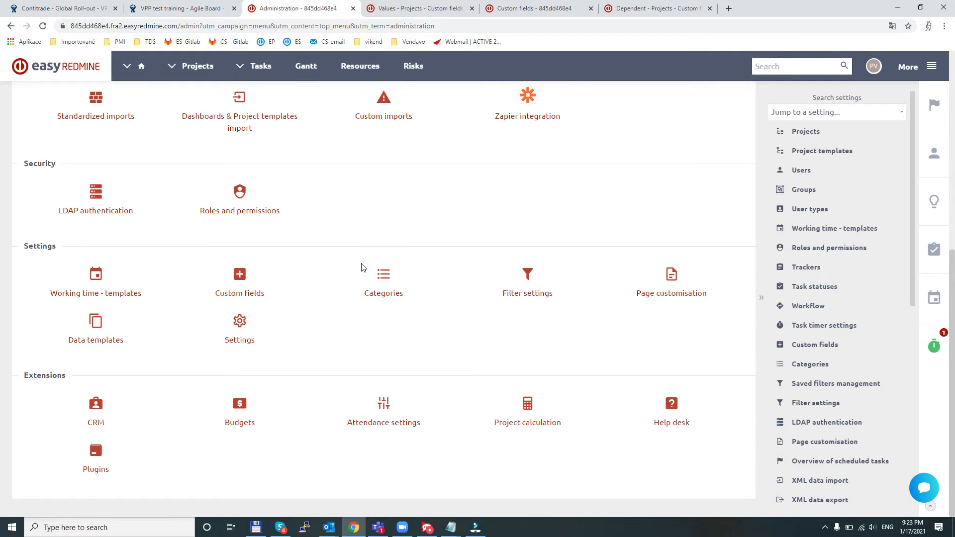
click(248, 345)
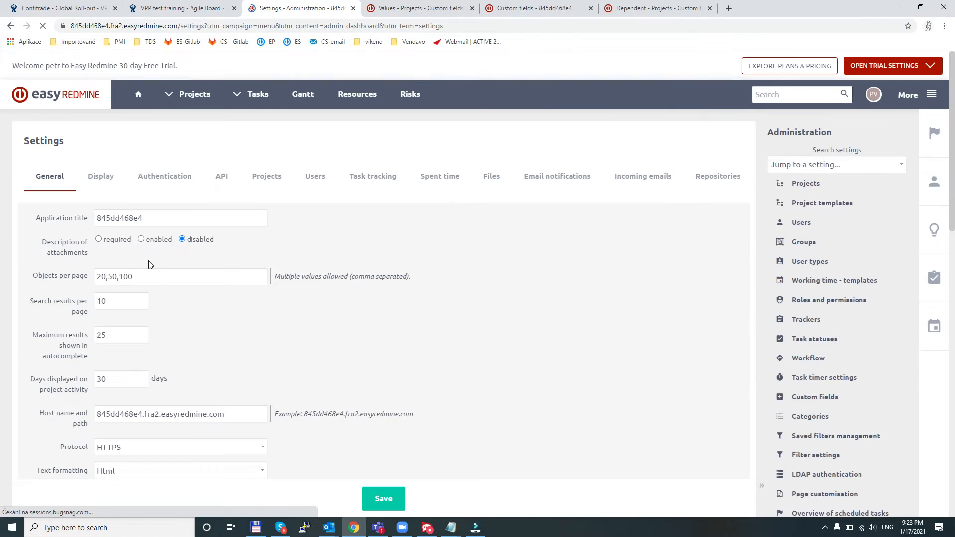
- Look through the general settings for the Enable Easy Query Language option
scroll(156, 244, down, 4)
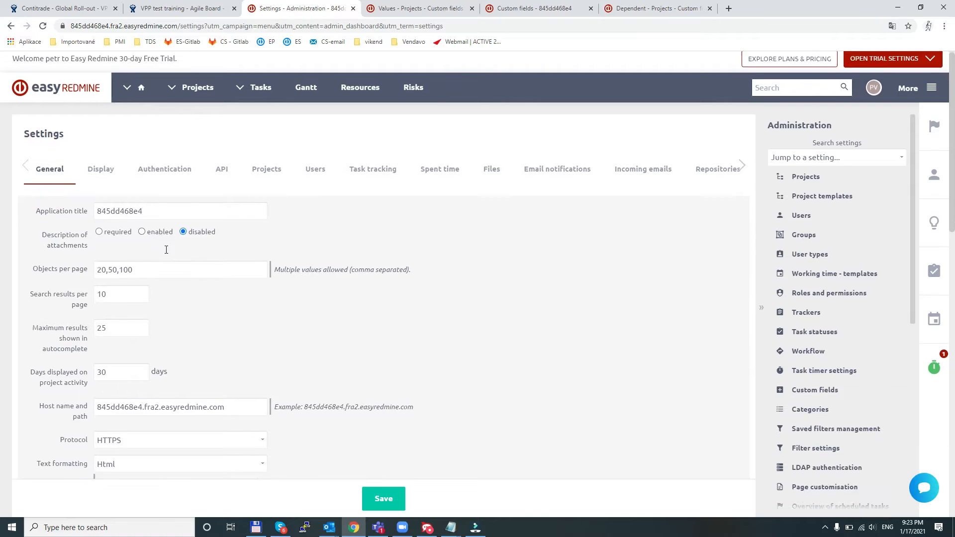
scroll(188, 255, up, 3)
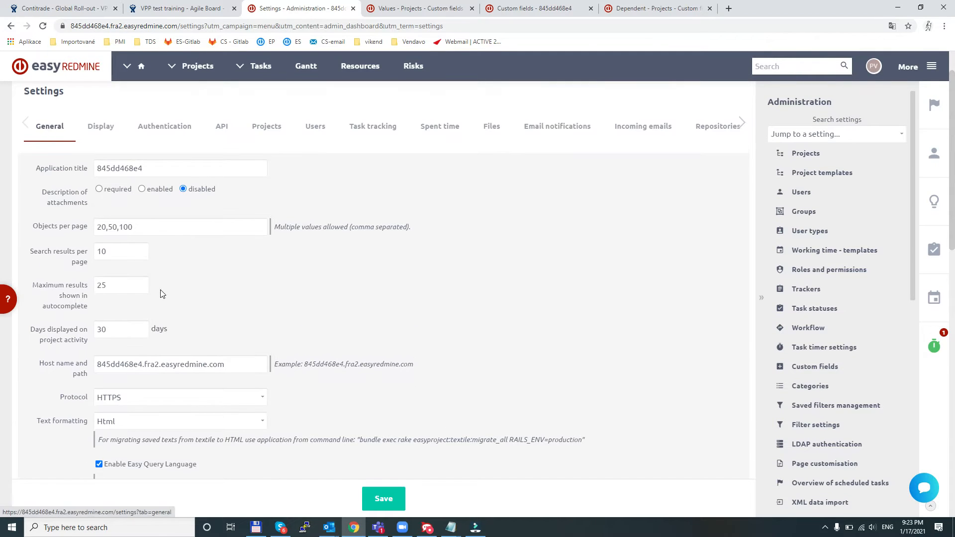
scroll(160, 294, down, 5)
scroll(160, 294, down, 5)
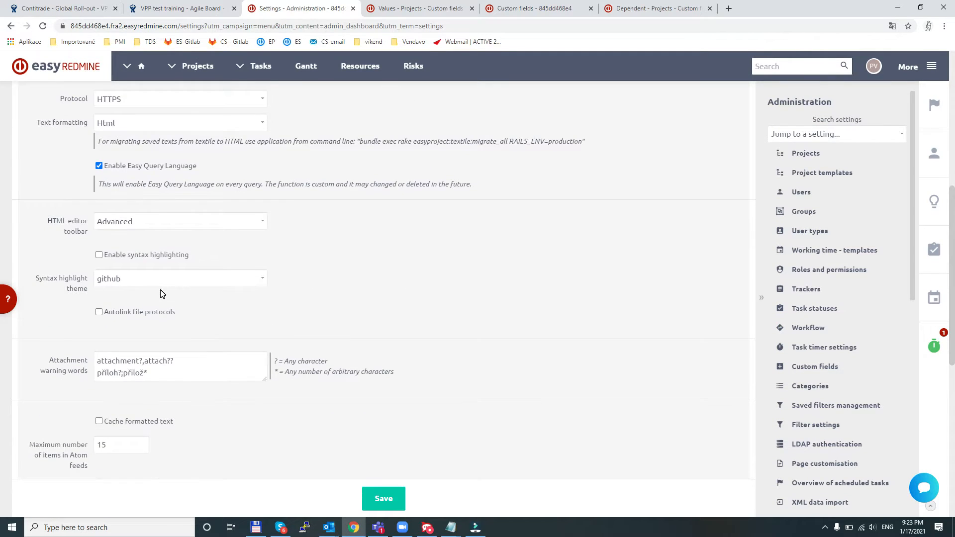
scroll(162, 294, down, 2)
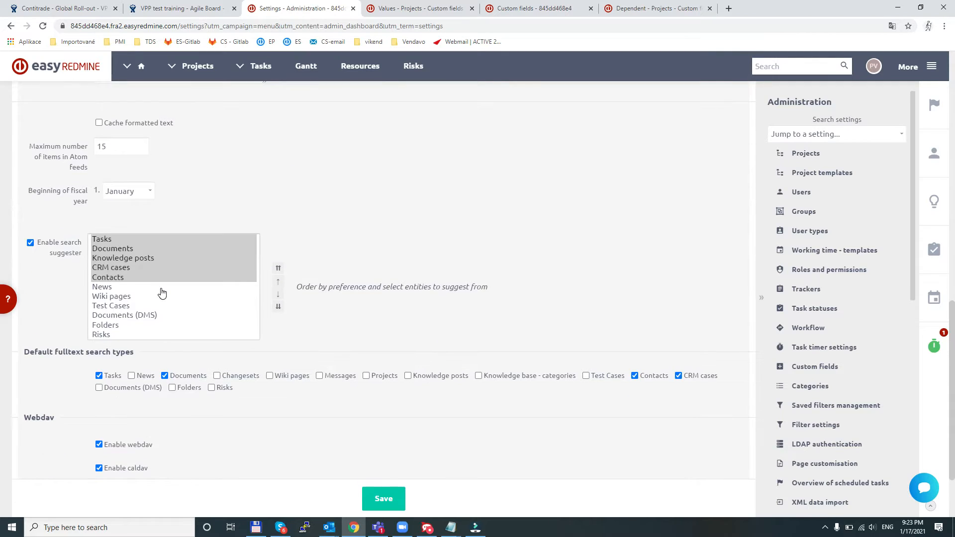
scroll(162, 294, up, 7)
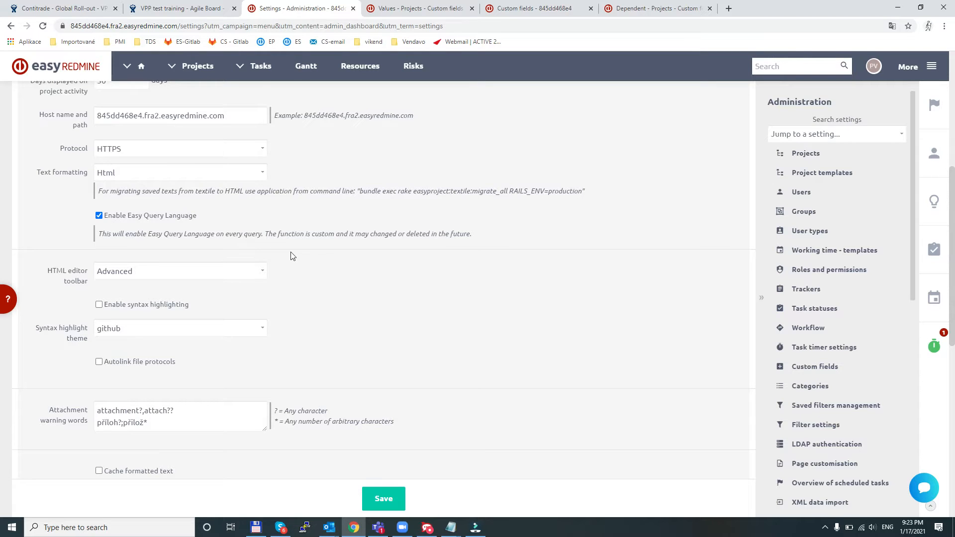
- Open the task list and add the experimental Easy Query Language filter
click(255, 72)
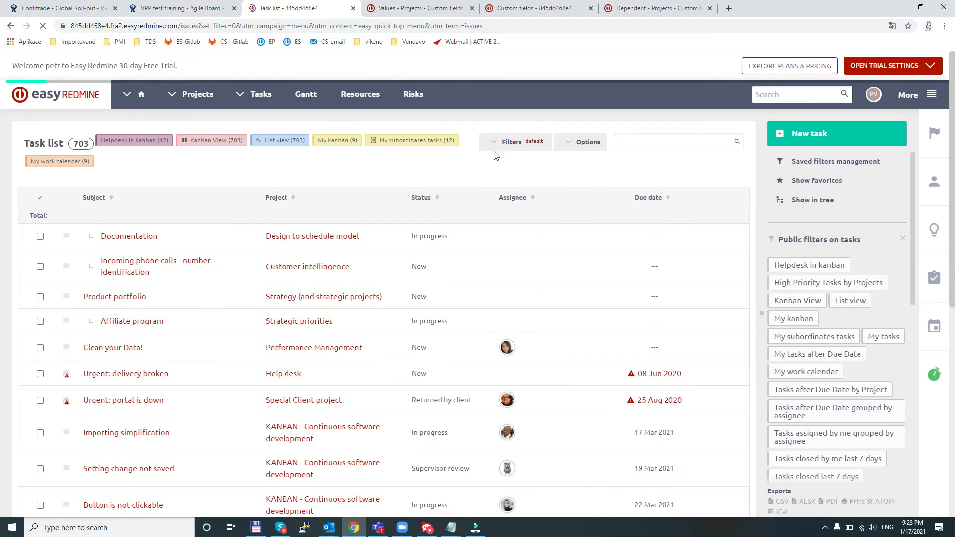
click(499, 146)
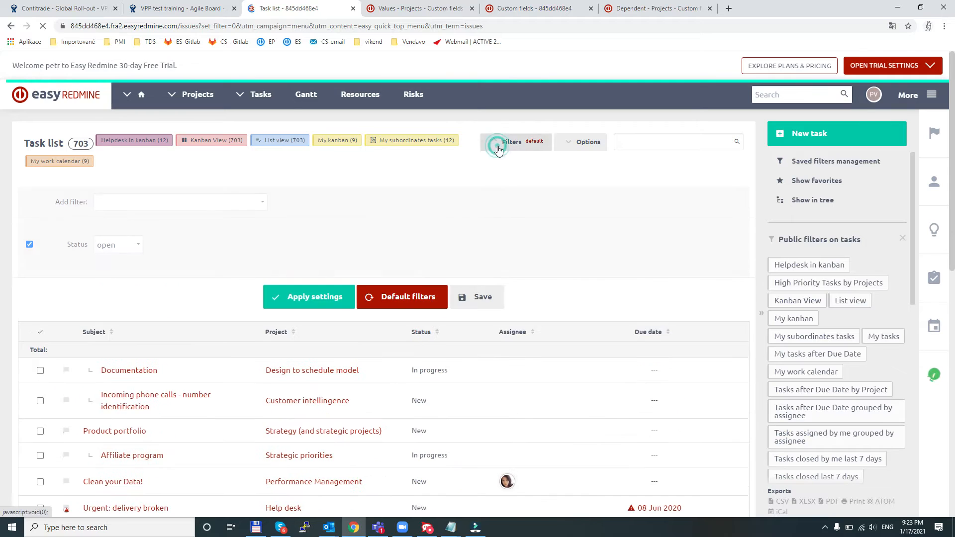
click(153, 202)
scroll(164, 288, down, 10)
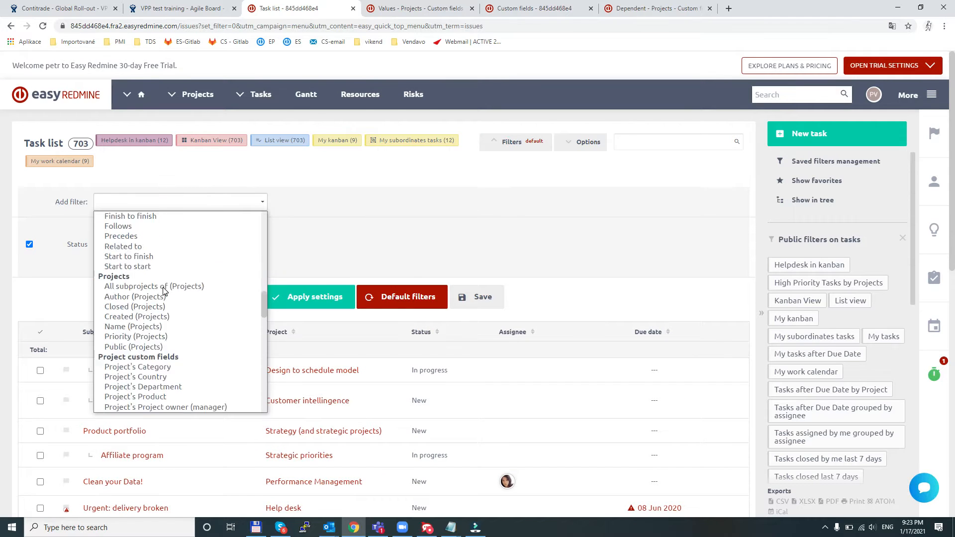
scroll(164, 291, down, 10)
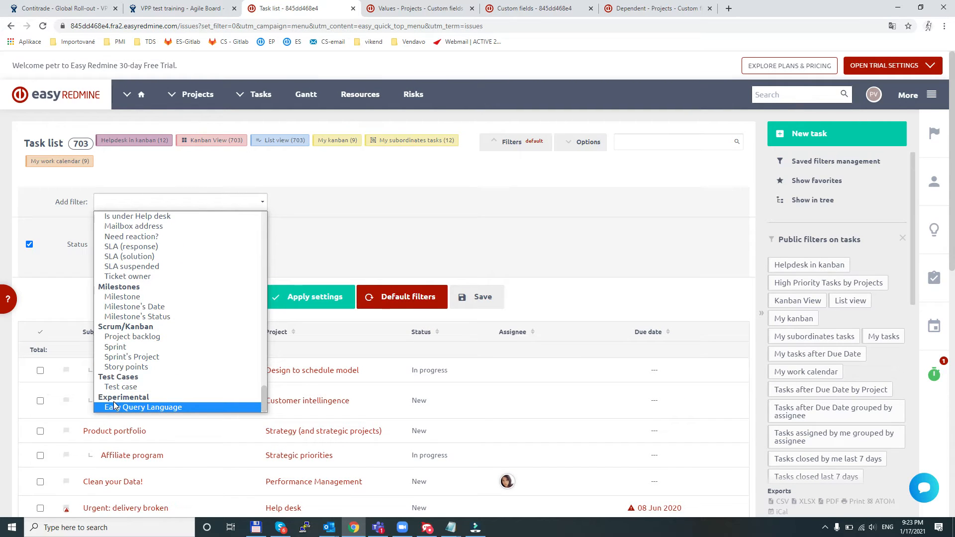
click(151, 407)
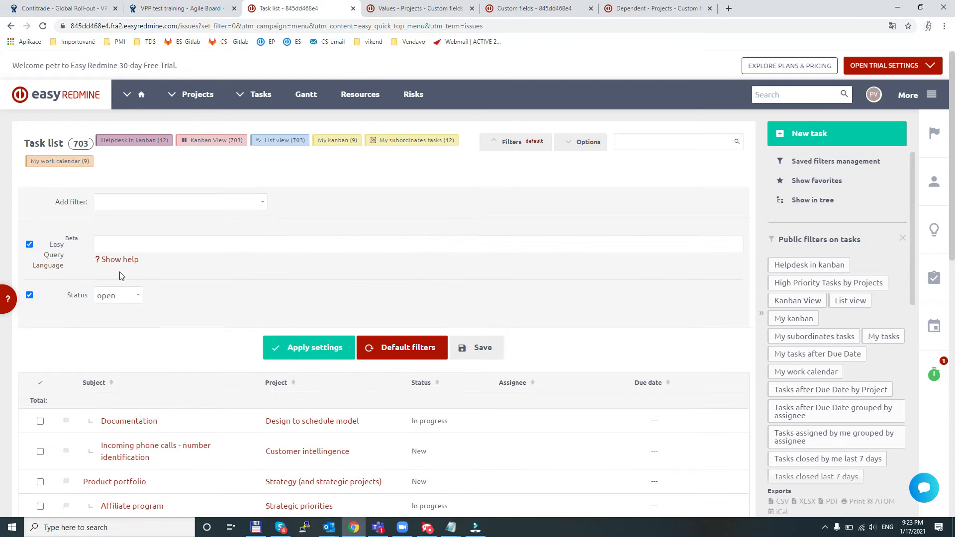
- Display the Easy Query Language help and examine its filter format, operators, values and AND/OR query examples
click(112, 260)
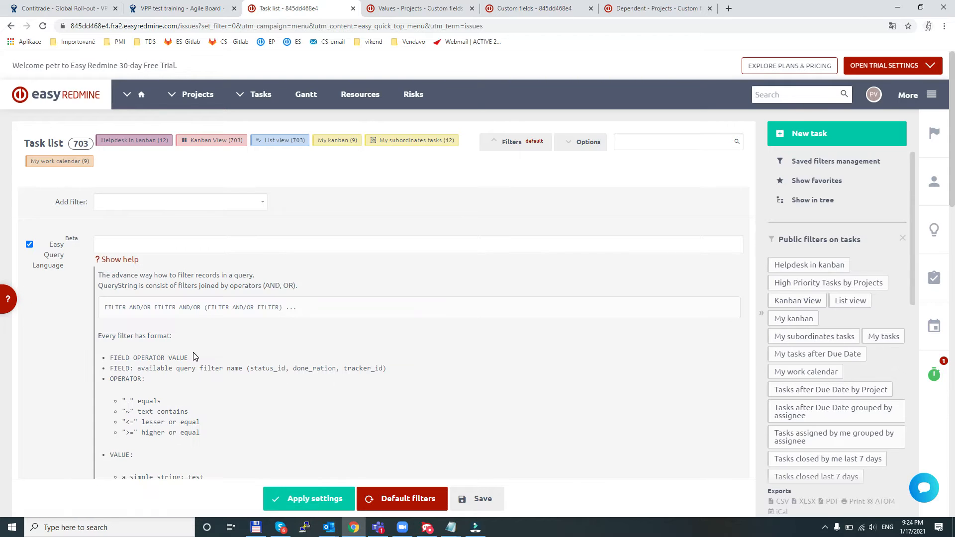
scroll(174, 352, down, 2)
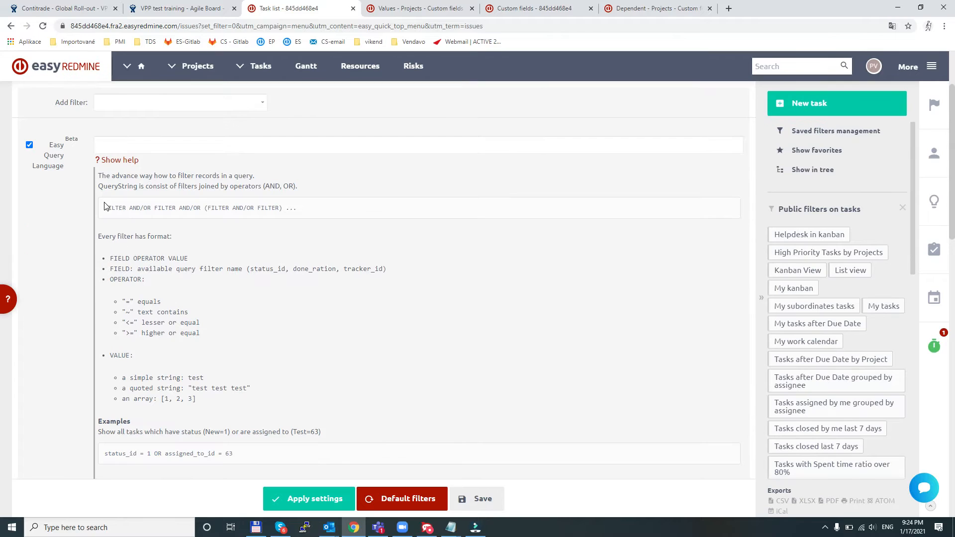
scroll(182, 347, down, 1)
drag(104, 409, 252, 407)
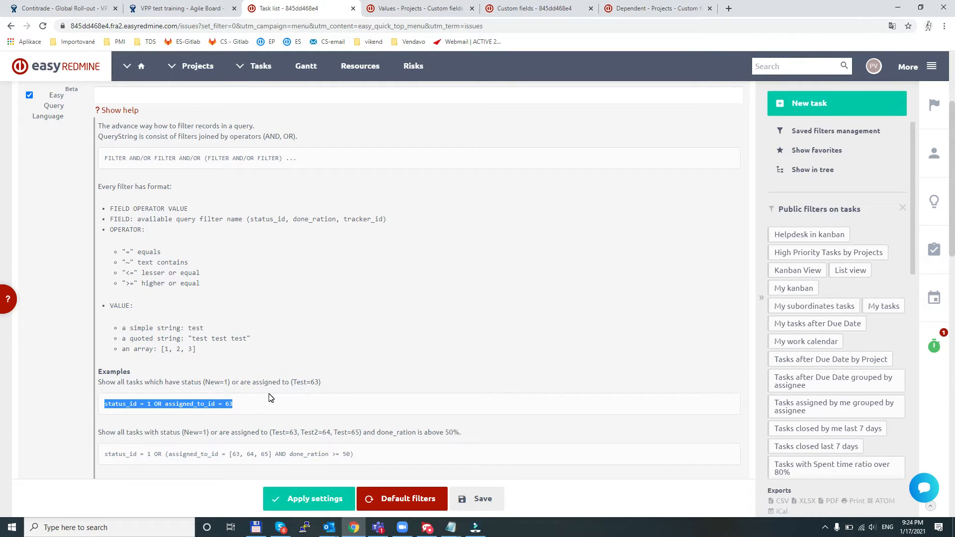
click(149, 404)
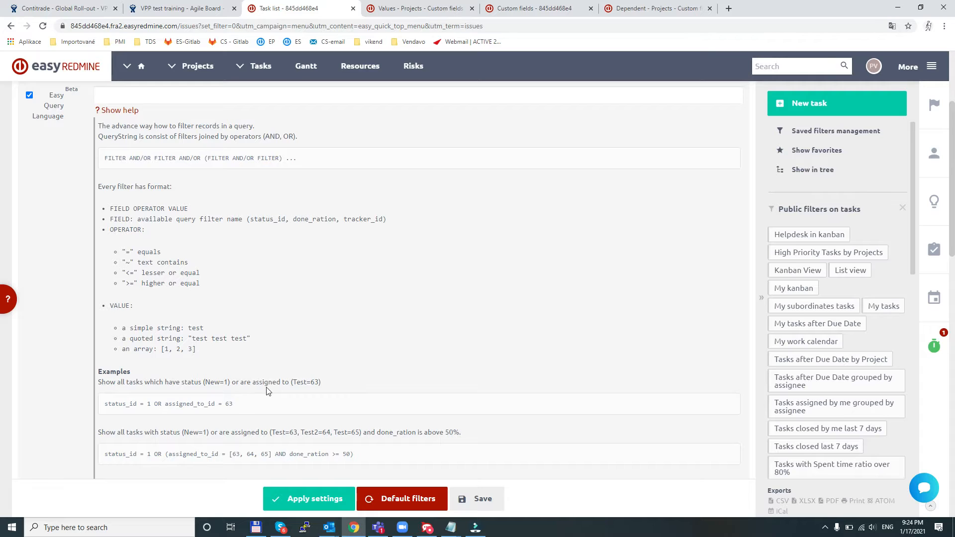
scroll(266, 391, down, 2)
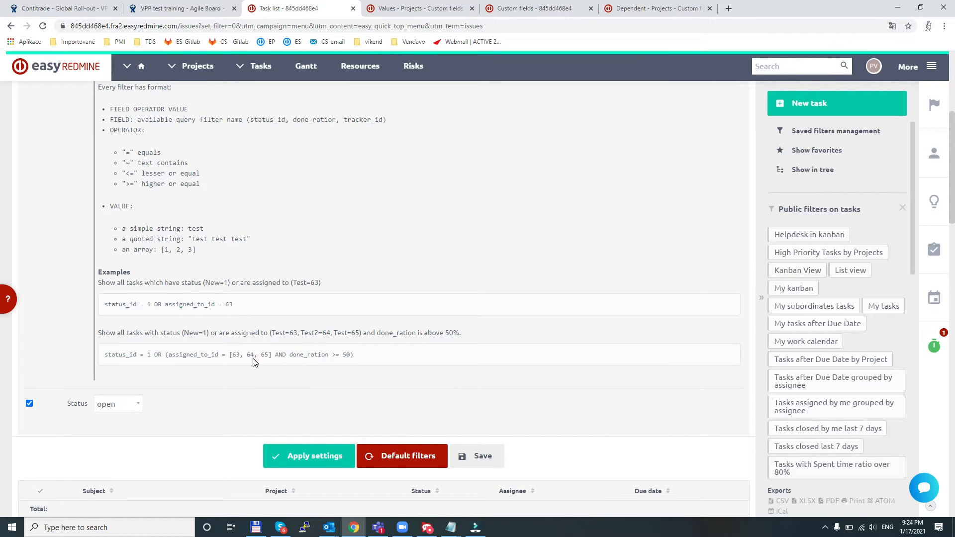
scroll(256, 359, down, 1)
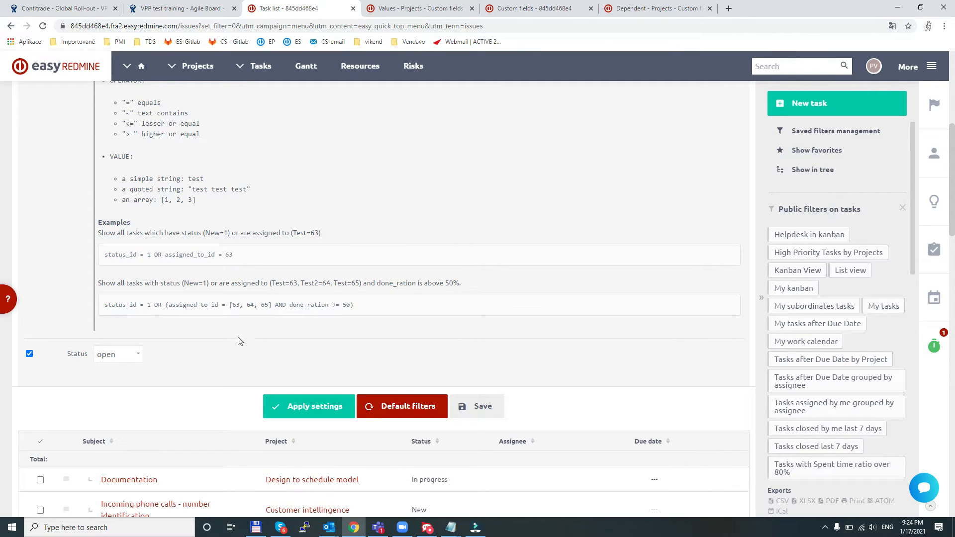
scroll(226, 302, down, 3)
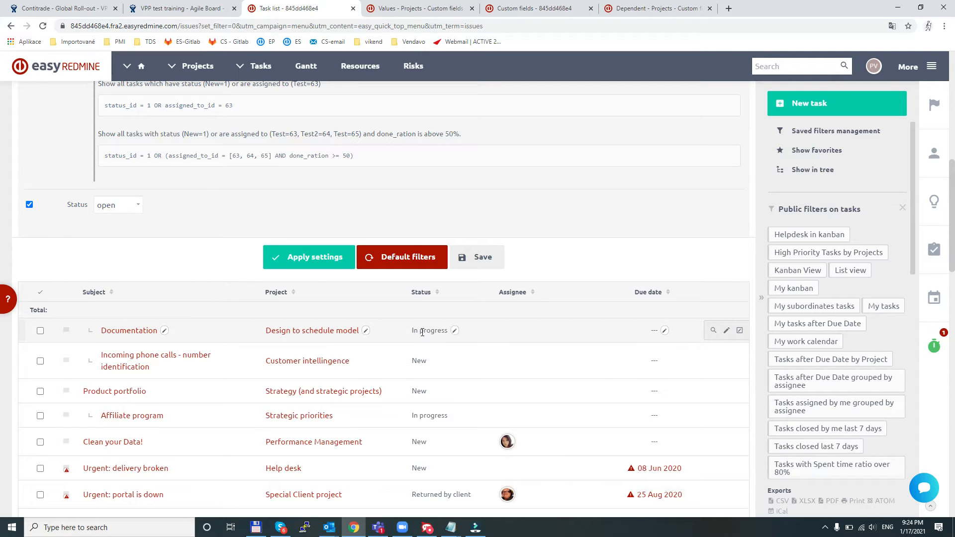
- Examine which field suggestions the Easy Query Language filter offers for status and assignee
scroll(352, 309, up, 10)
click(137, 244)
text(status)
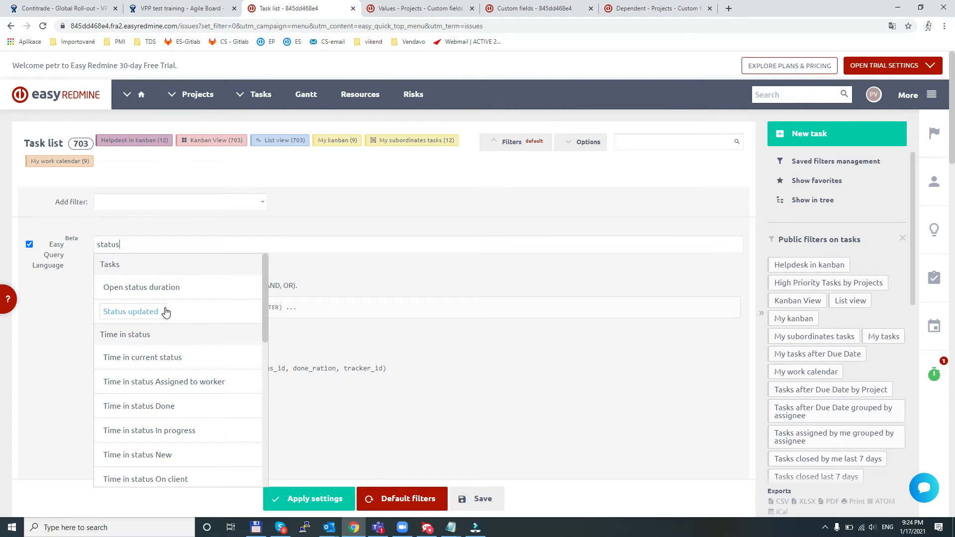
scroll(187, 312, down, 4)
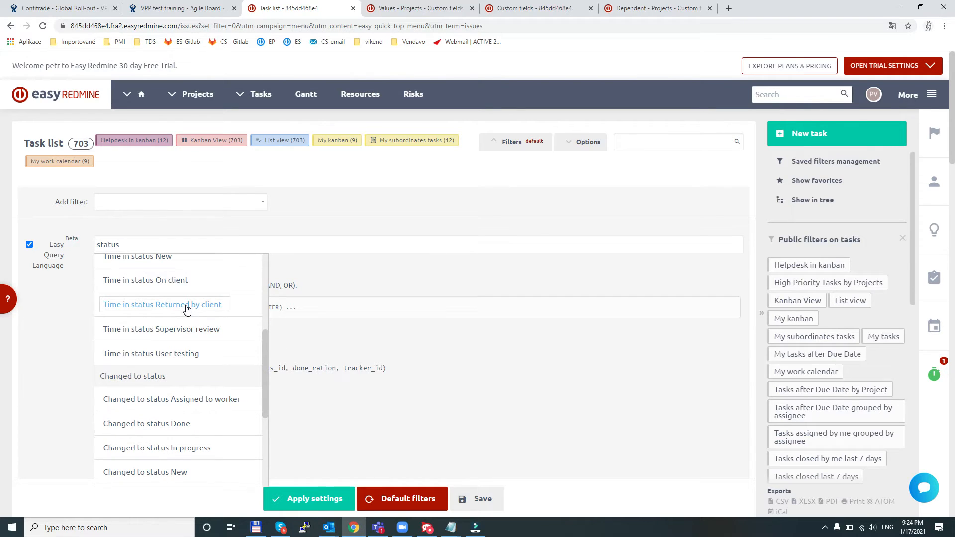
click(187, 310)
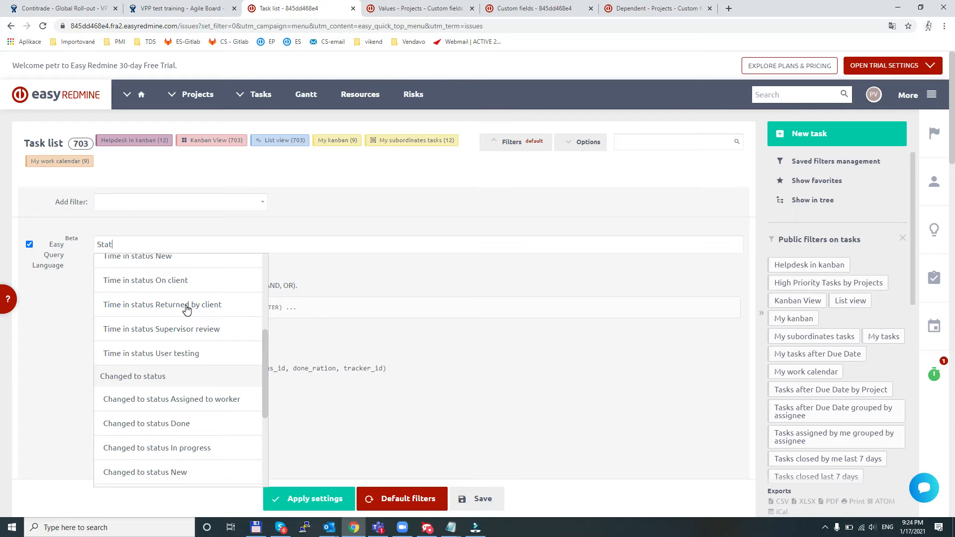
scroll(191, 314, up, 4)
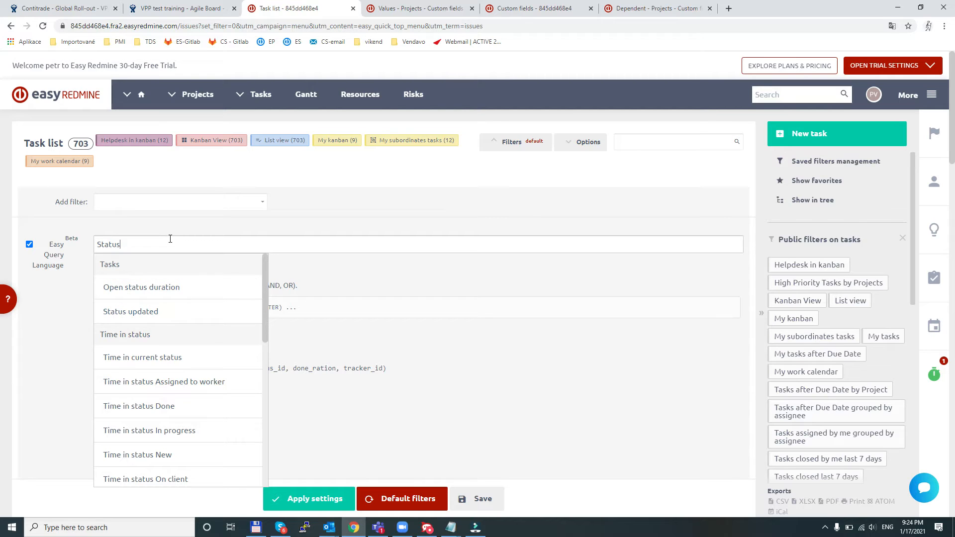
text(ssi)
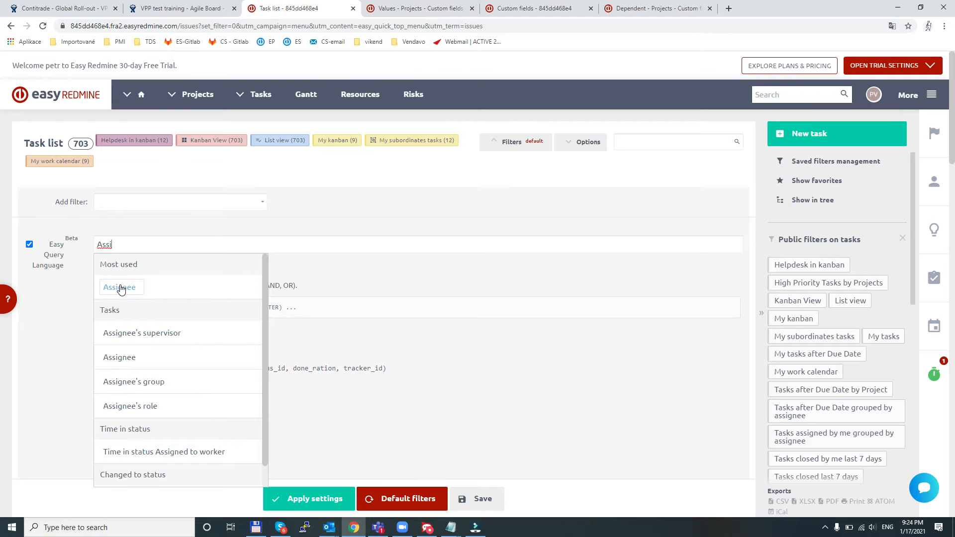
key(BackSpace)
- Choose the task Status field for the Easy Query Language filter and apply the query status_id = 2
text(Status)
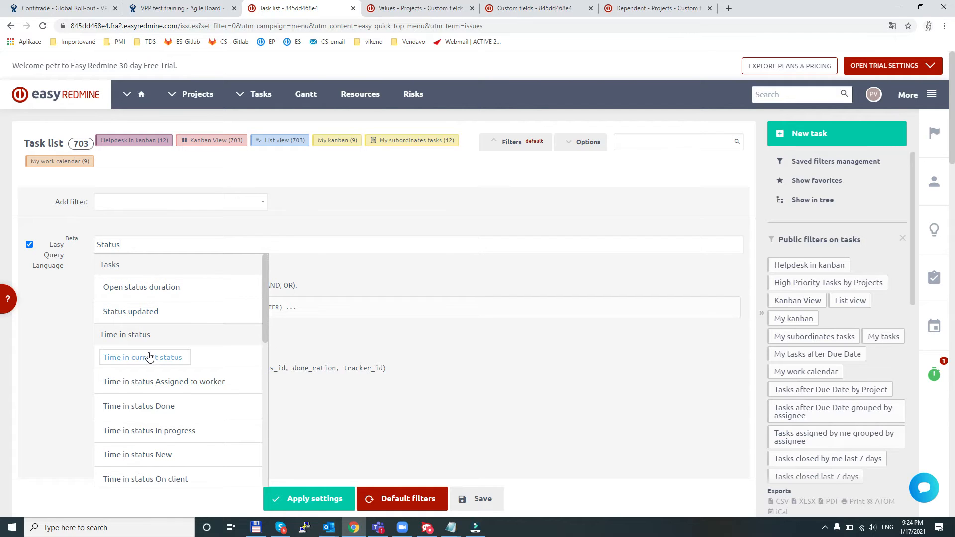
scroll(156, 358, down, 5)
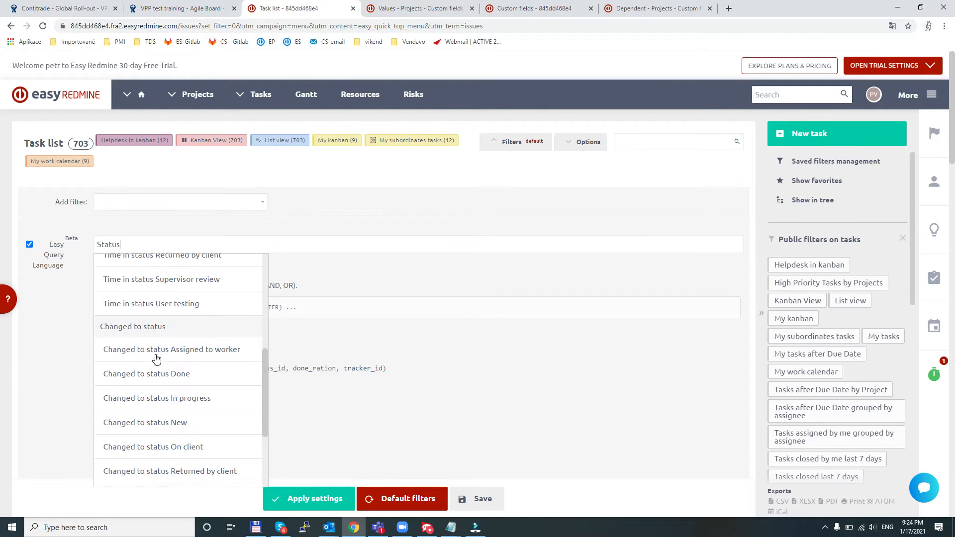
scroll(161, 344, down, 3)
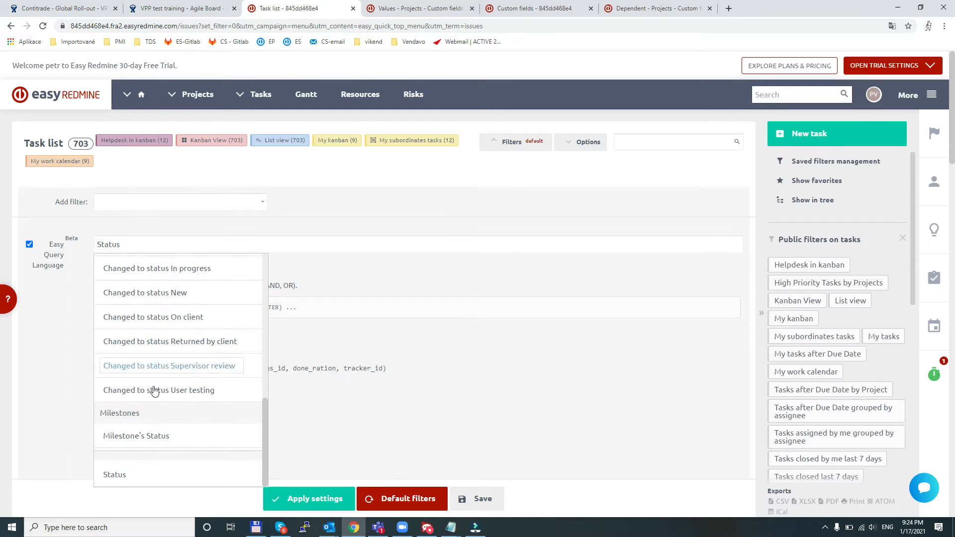
click(118, 474)
text(=)
text( 1)
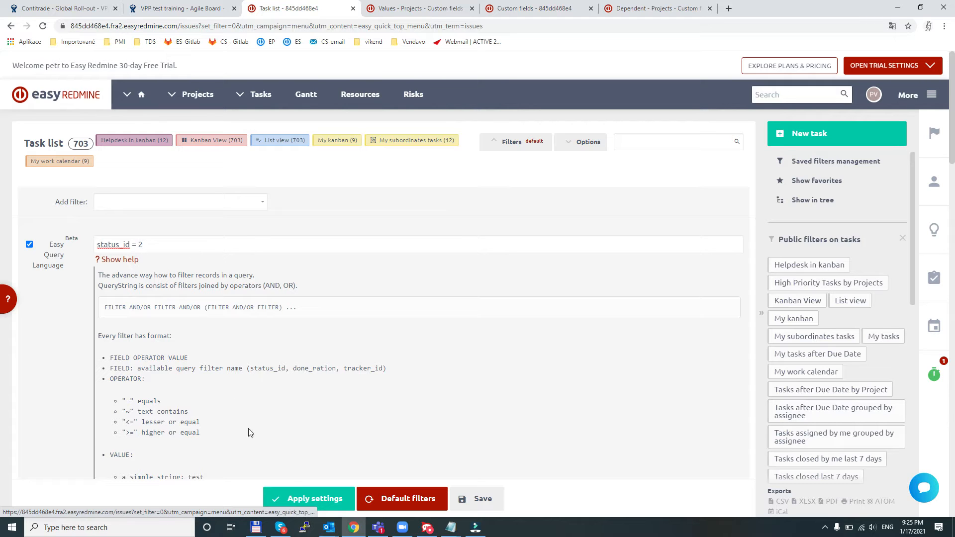
click(297, 499)
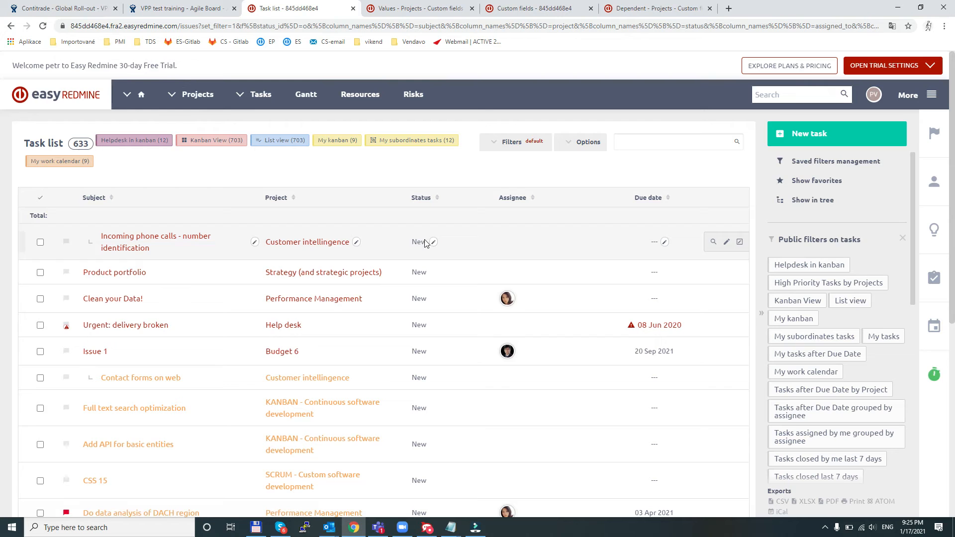
- Extend the task query to status_id = 2 or status_id = 3 and apply it
click(497, 144)
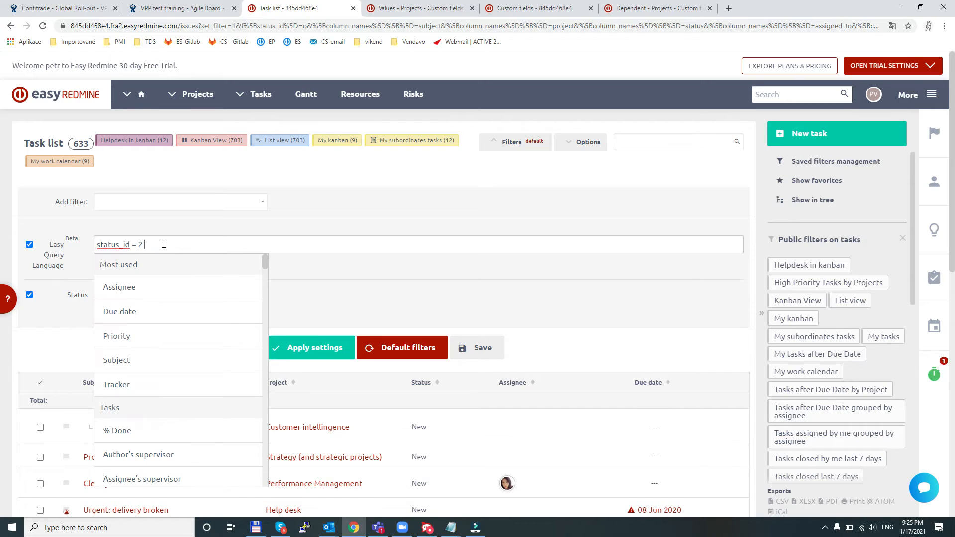
text(or status)
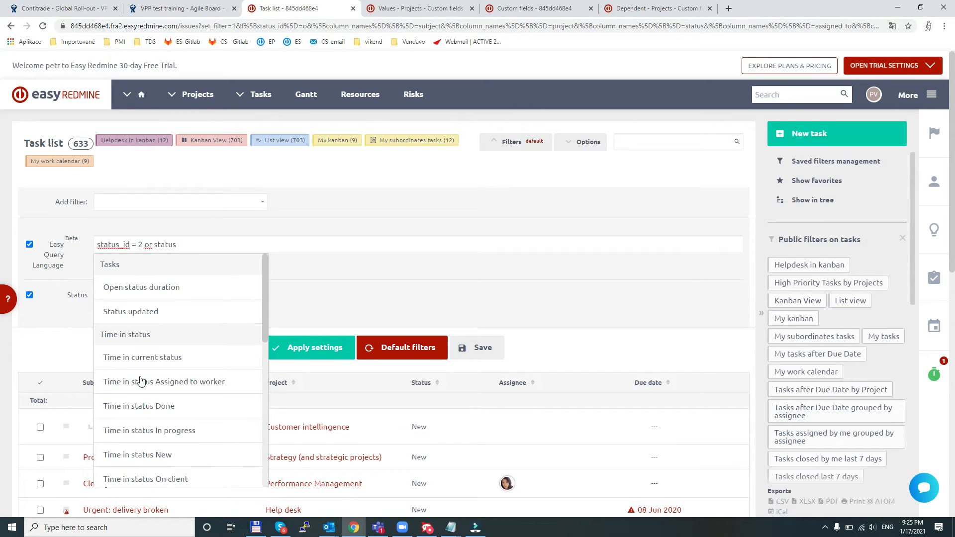
scroll(137, 357, down, 15)
scroll(132, 315, up, 9)
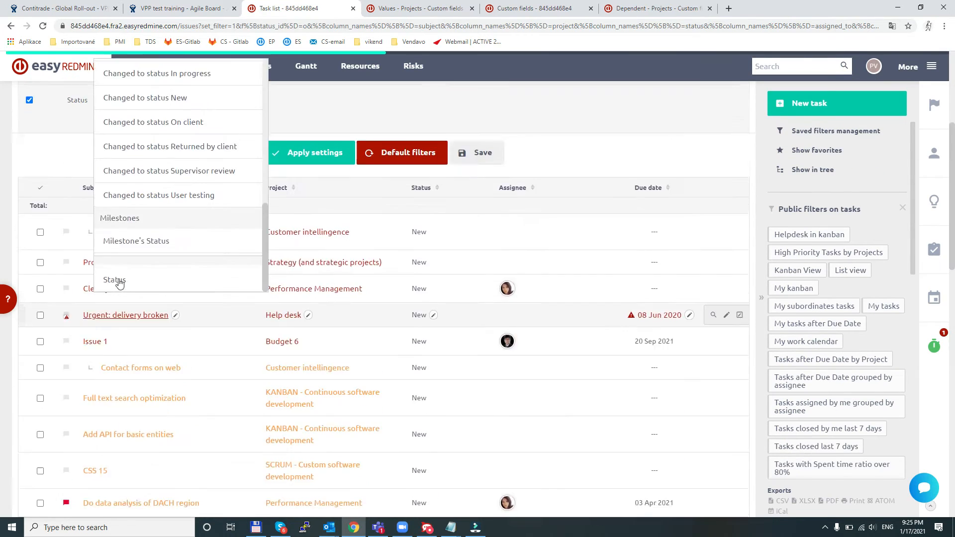
scroll(124, 286, up, 5)
scroll(122, 405, up, 1)
scroll(121, 405, down, 2)
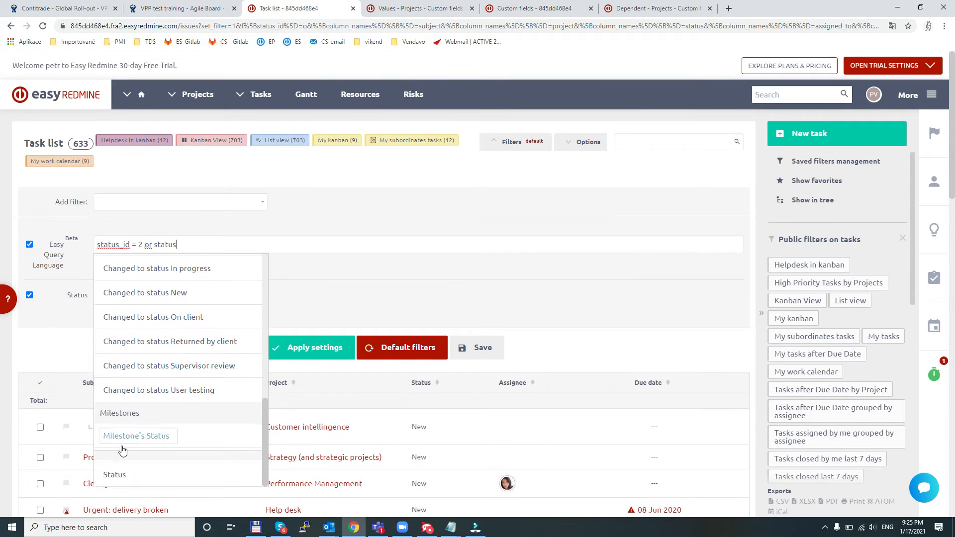
click(115, 475)
text(= 3)
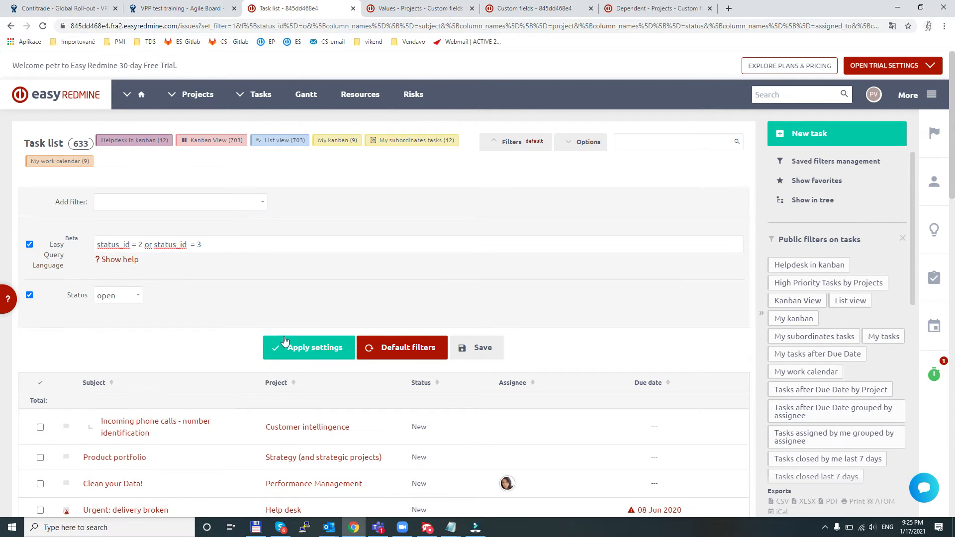
click(296, 351)
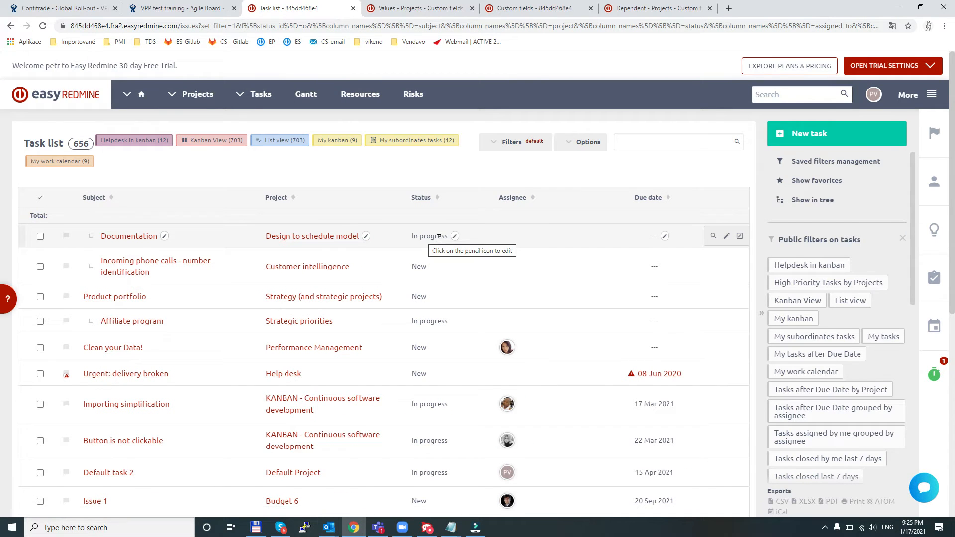
- Replace the query with assigned_to_id = 2, apply it, and reapply it with the assignee ID set to 1
click(490, 143)
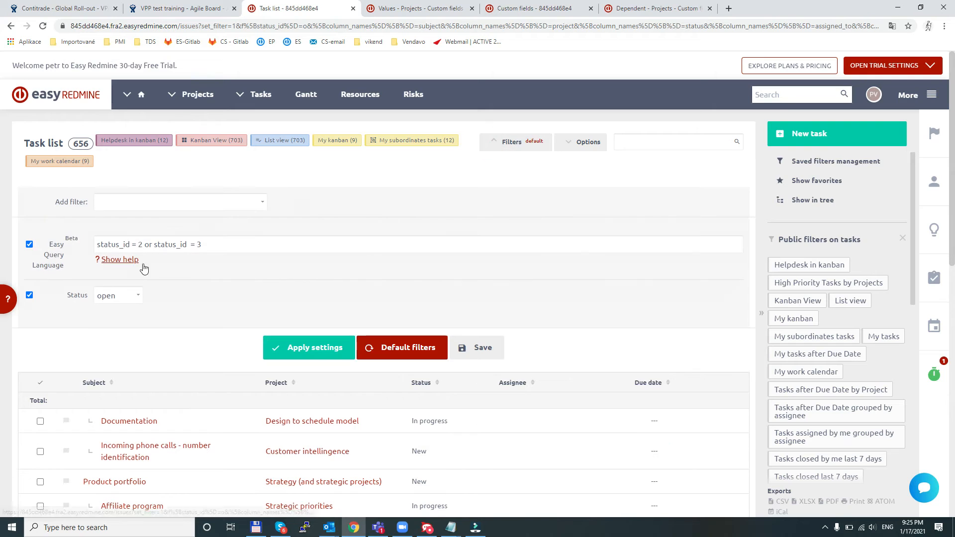
drag(227, 244, 59, 235)
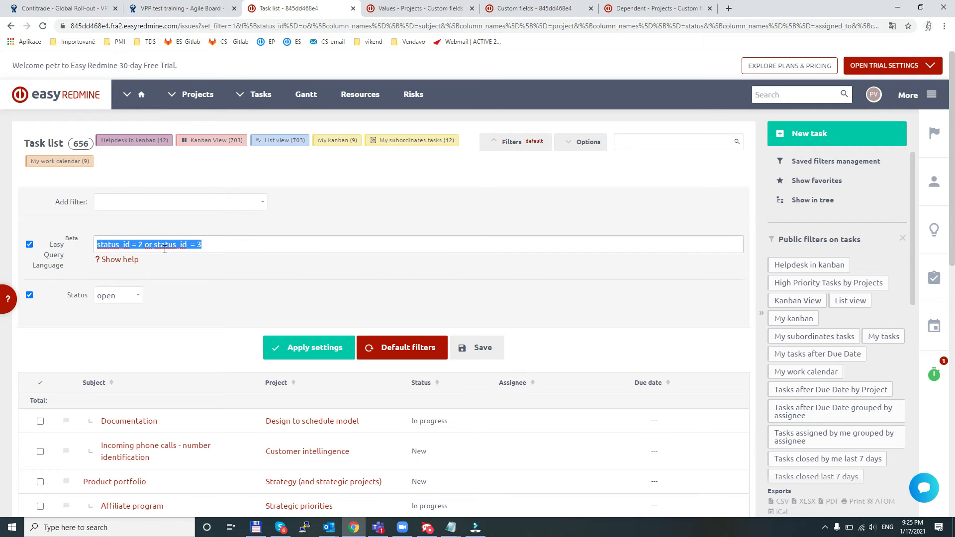
text(assi)
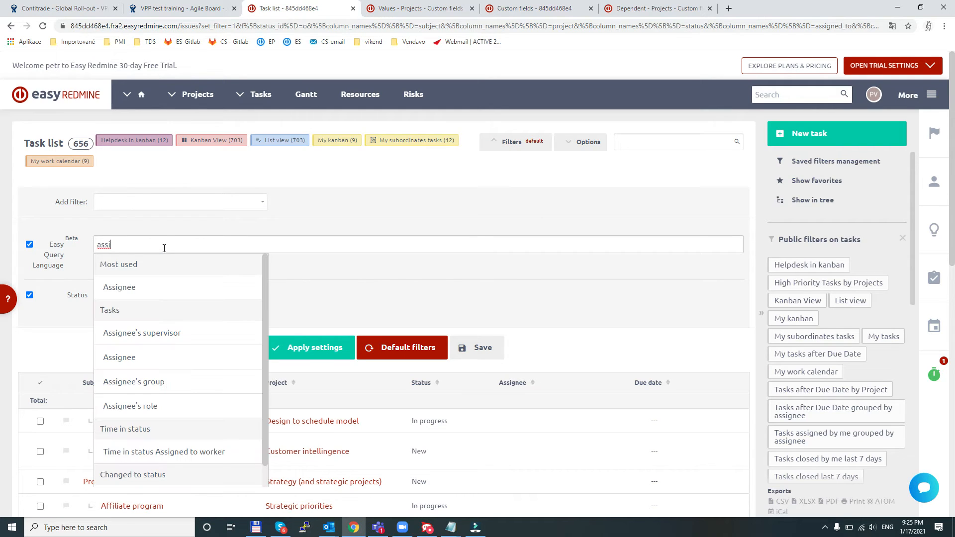
click(128, 286)
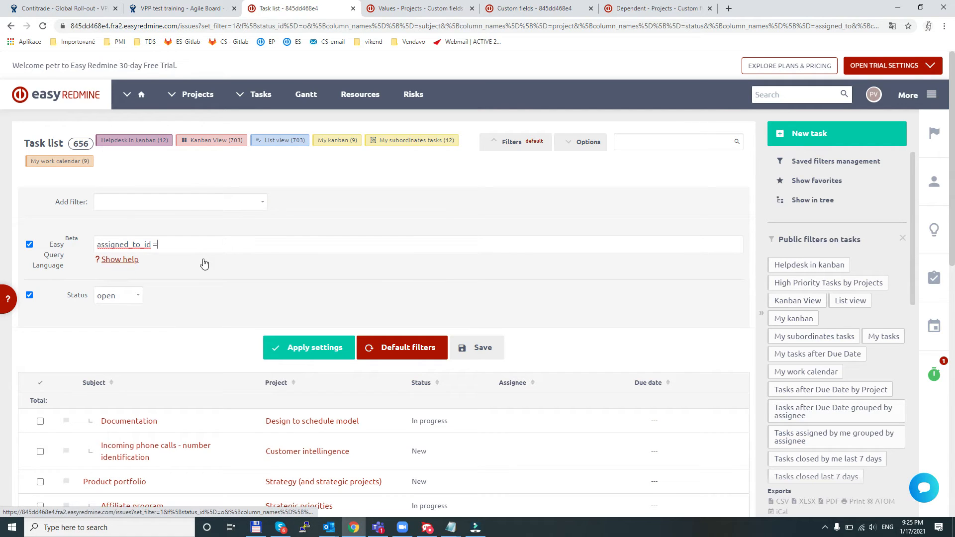
text(2)
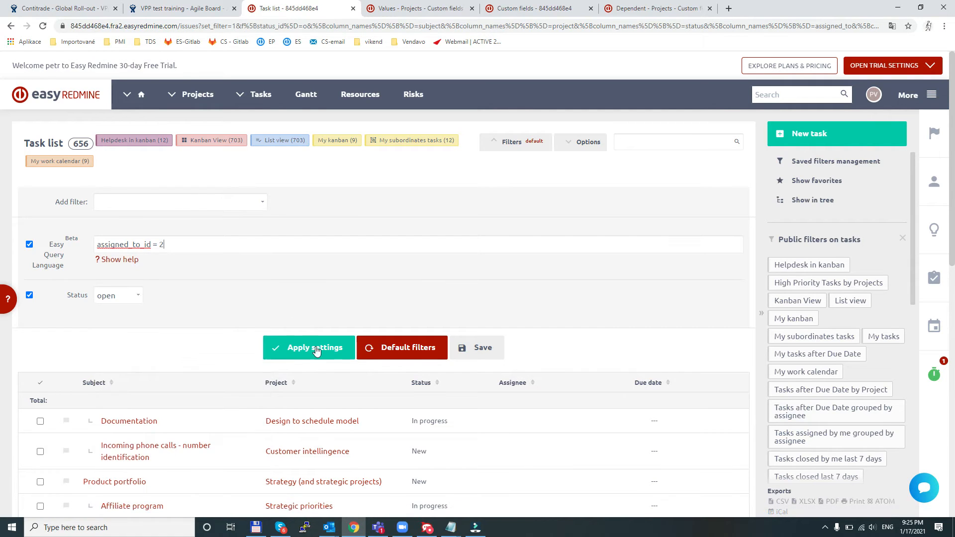
click(307, 348)
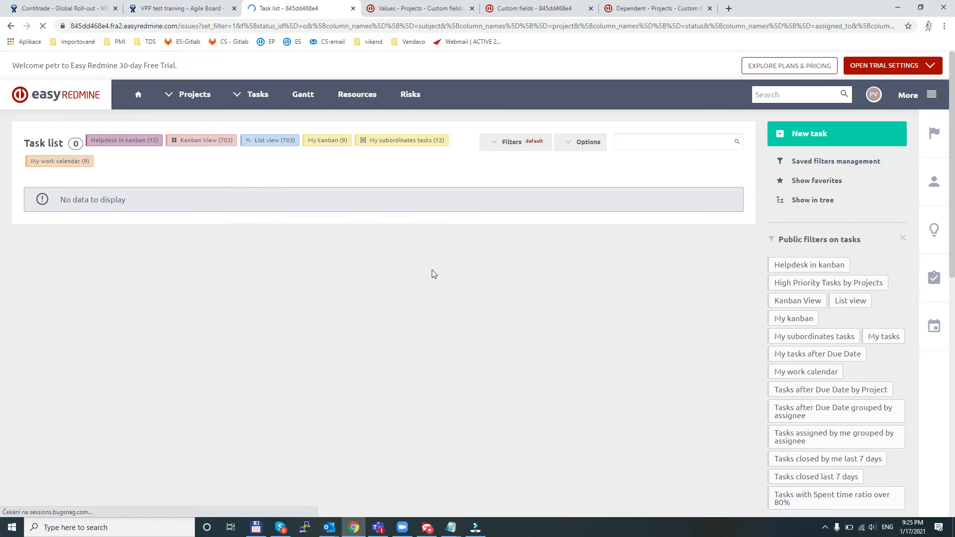
click(494, 142)
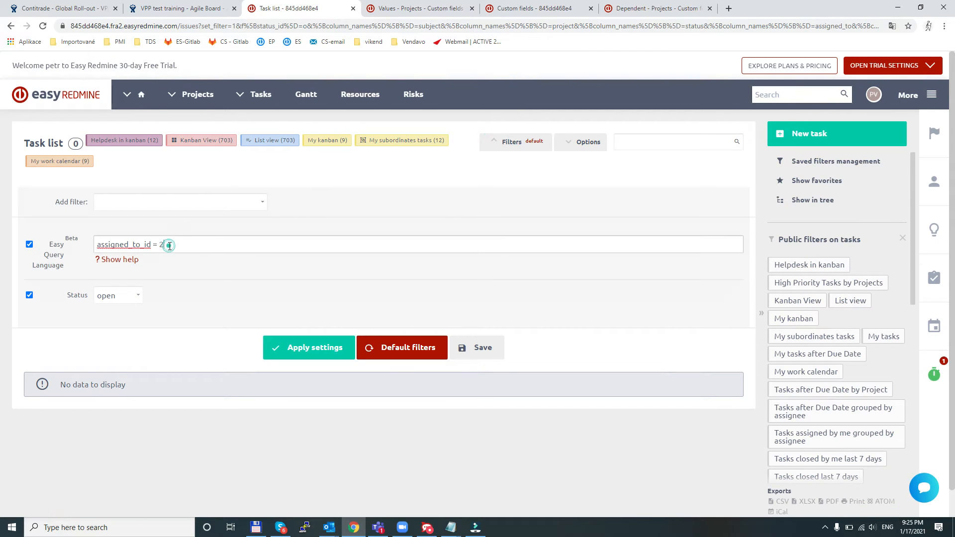
click(287, 354)
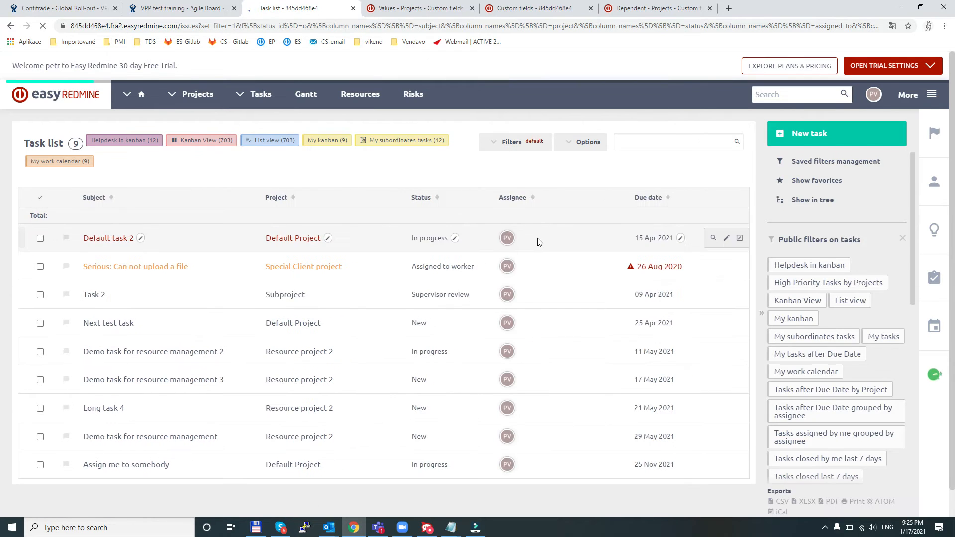
- Add a second assignee condition so the query reads assigned_to_id = 1 and assigned_to_id = 3, and apply it
click(508, 142)
click(170, 244)
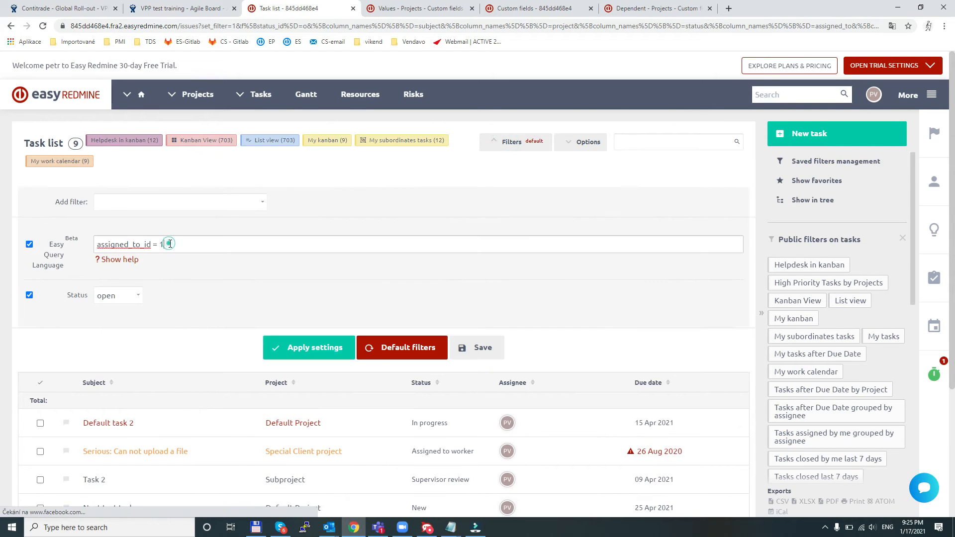
text(and )
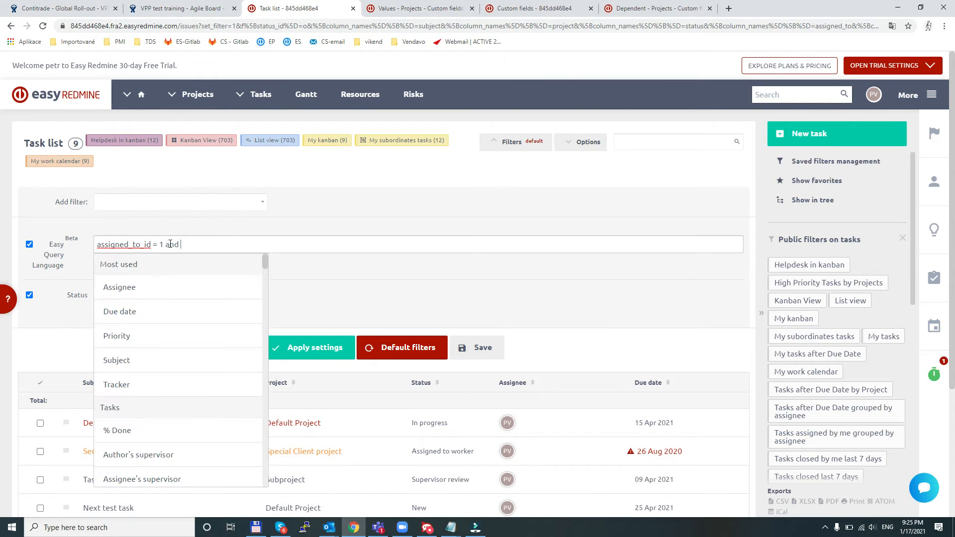
text(ass)
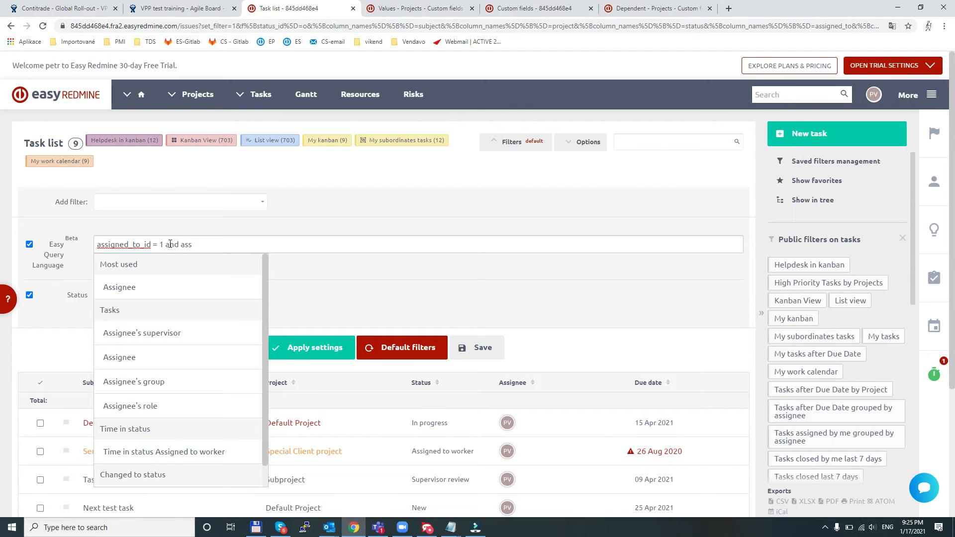
click(128, 287)
text(-)
key(BackSpace)
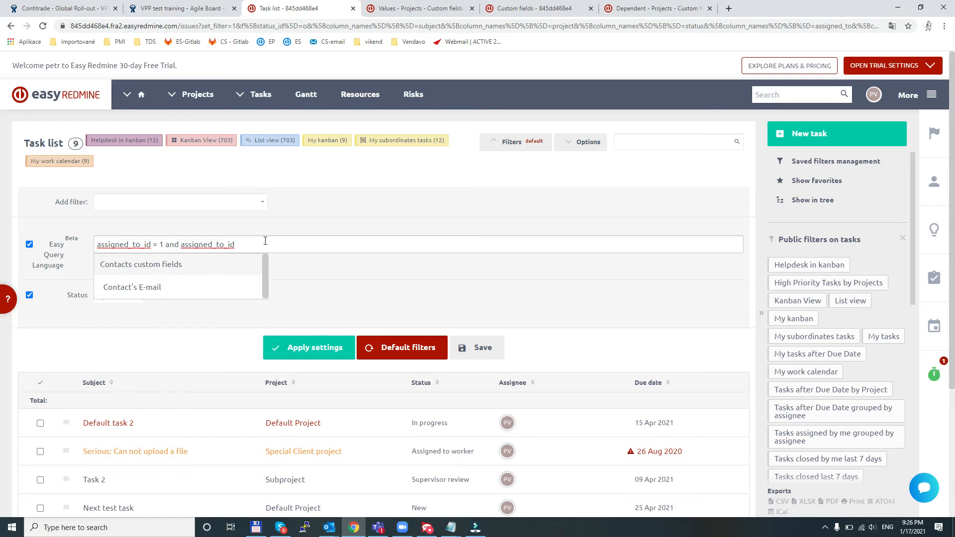
text(= 3)
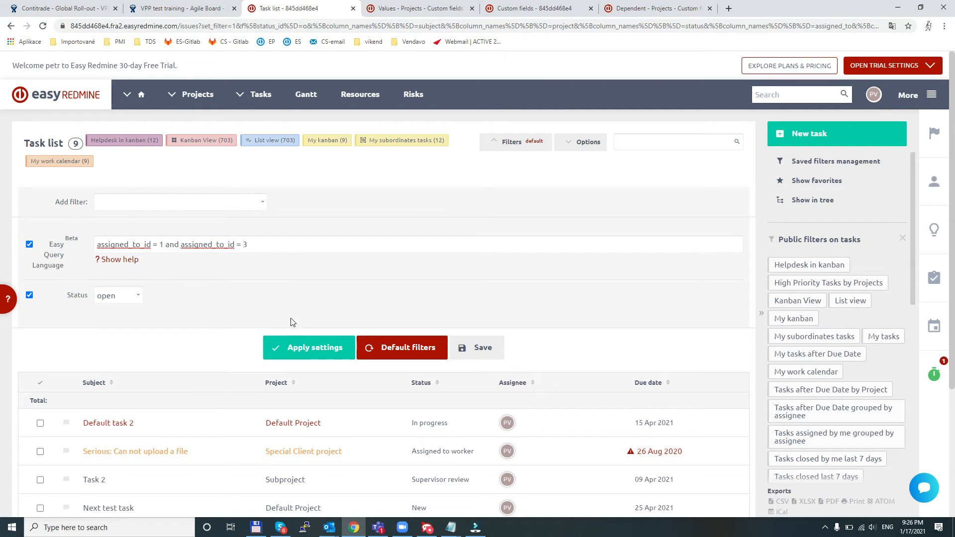
click(291, 346)
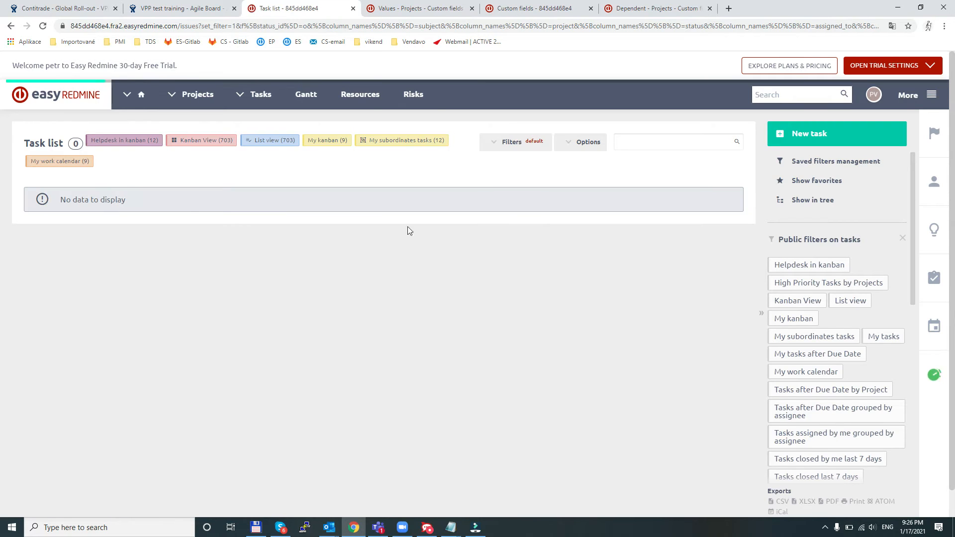
- Change the operator joining the two assigned_to_id conditions to or, apply the query and show the filter settings again
click(512, 142)
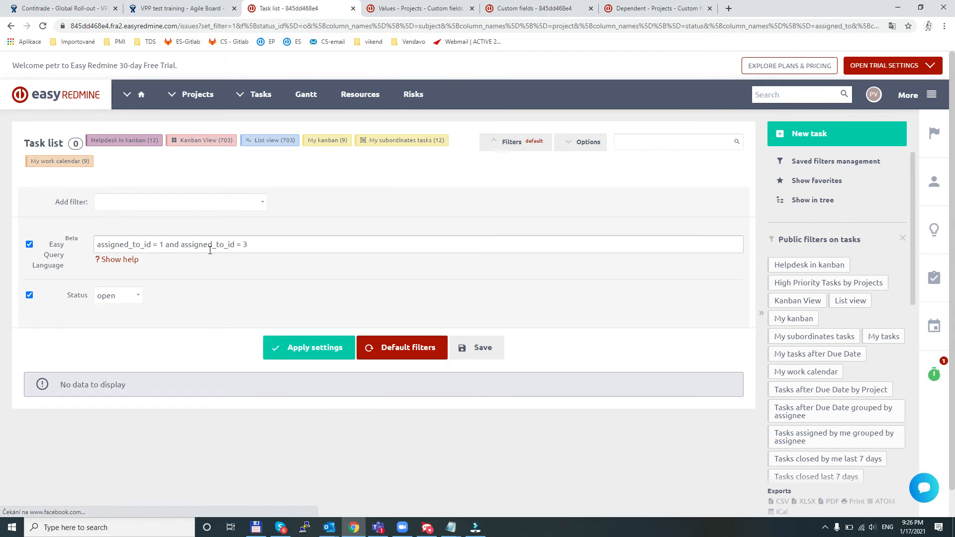
click(180, 244)
drag(179, 244, 166, 244)
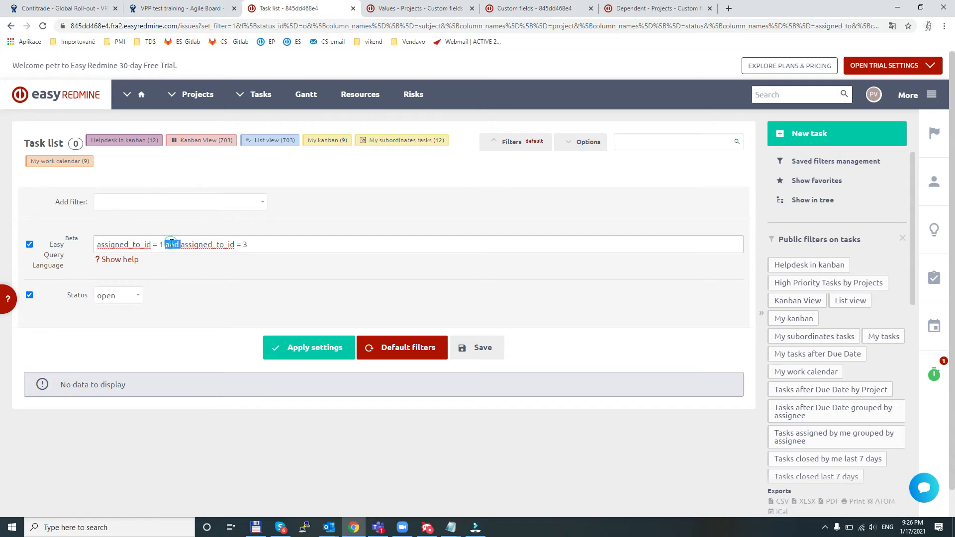
text(or)
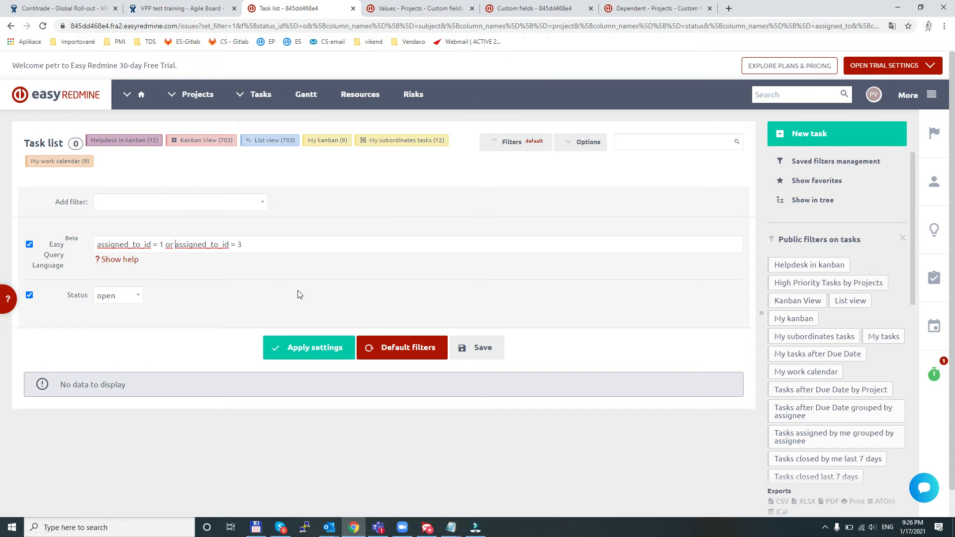
click(312, 348)
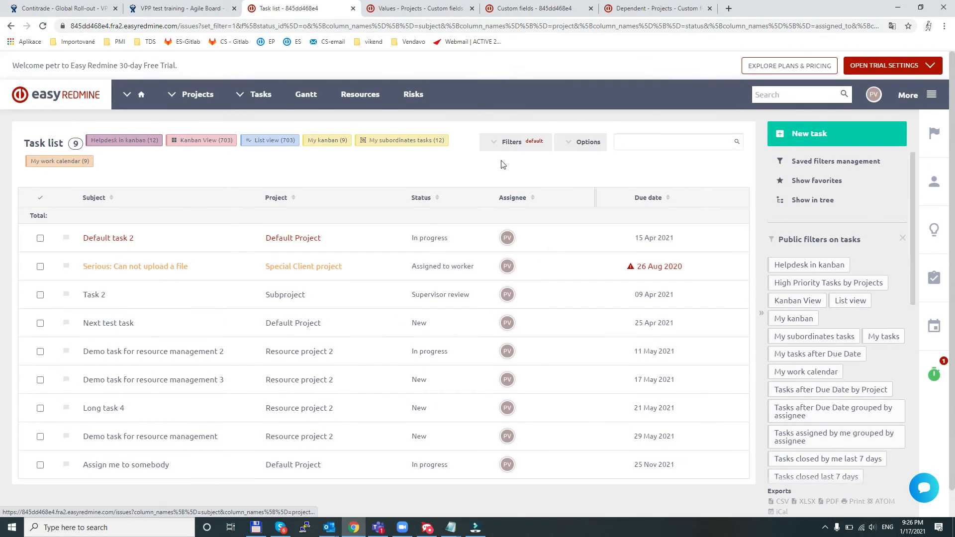
click(496, 143)
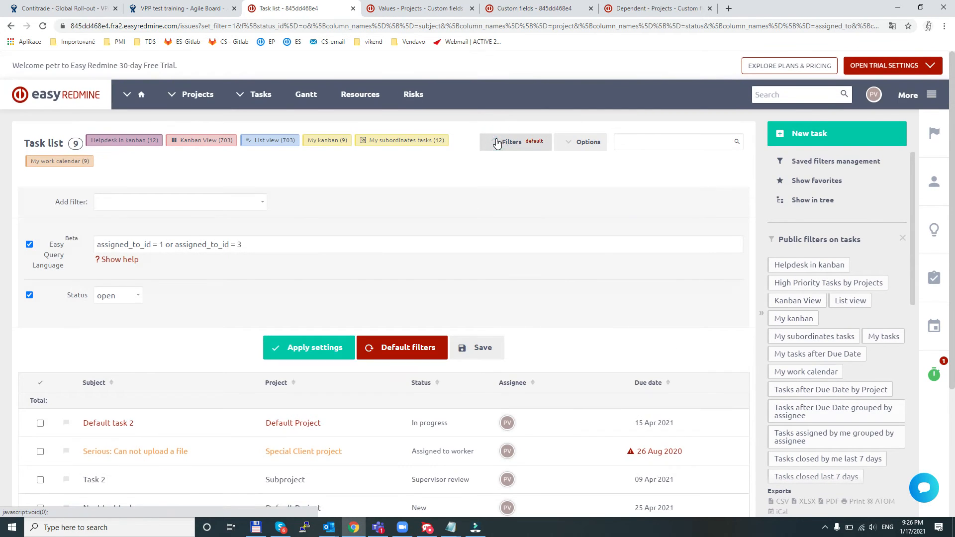
- Highlight the first assignee condition, switch to the Outlook feedback message, highlight the point about different field values per project and return to Easy Redmine
double_click(167, 245)
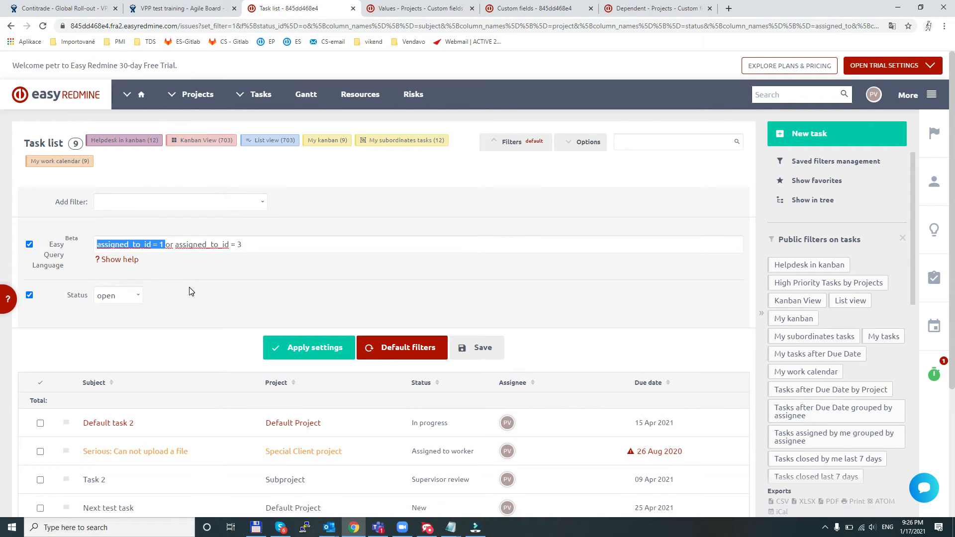
key(alt+Tab)
drag(30, 246, 235, 247)
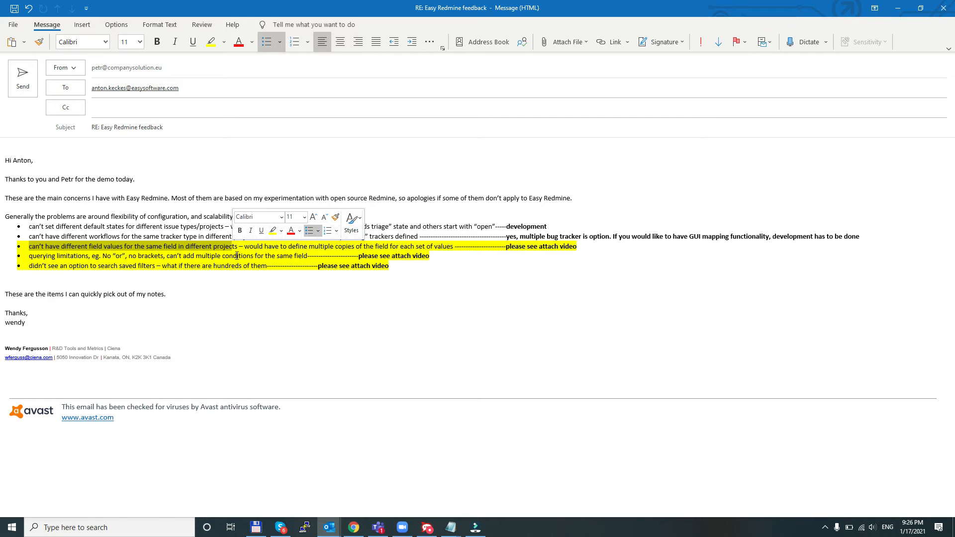
key(alt+Tab)
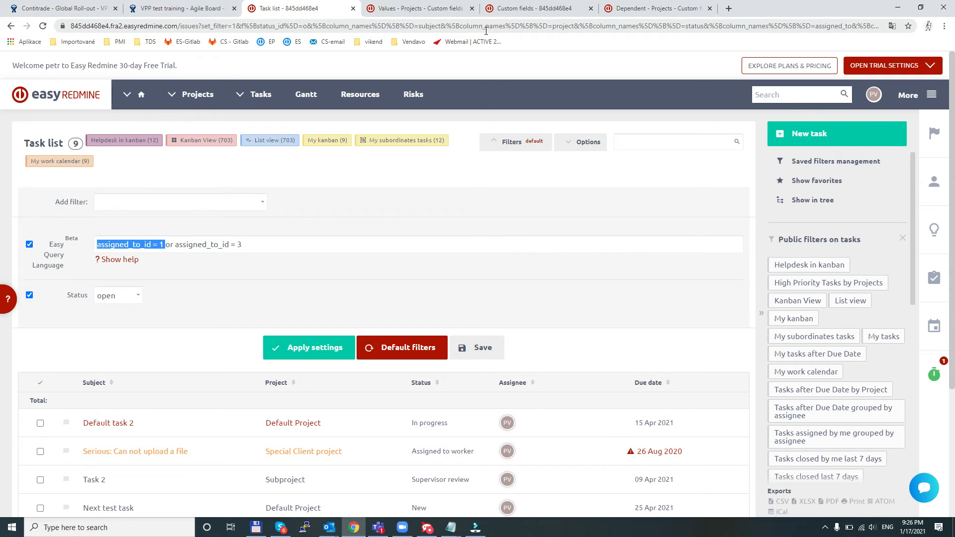
- Open the custom fields overview in the Easy Redmine administration
click(931, 95)
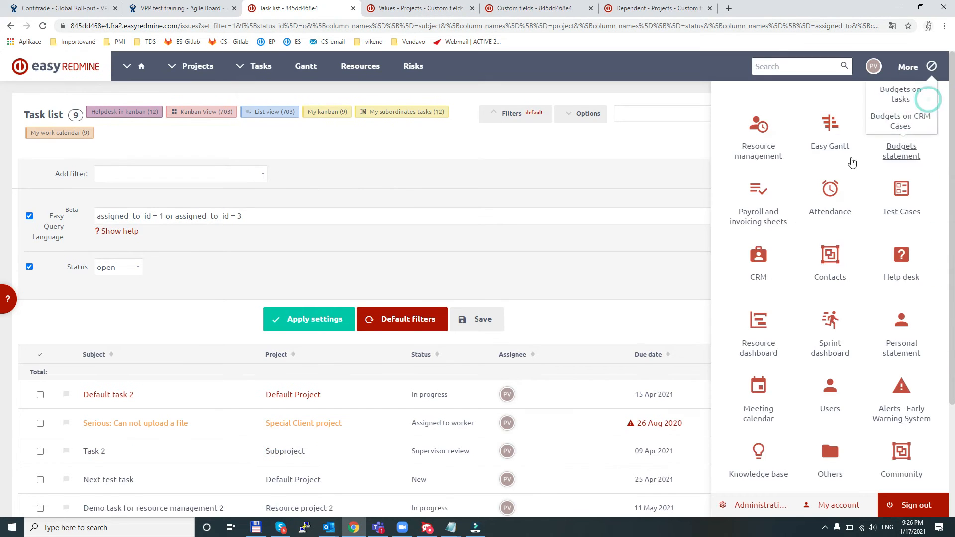
click(758, 514)
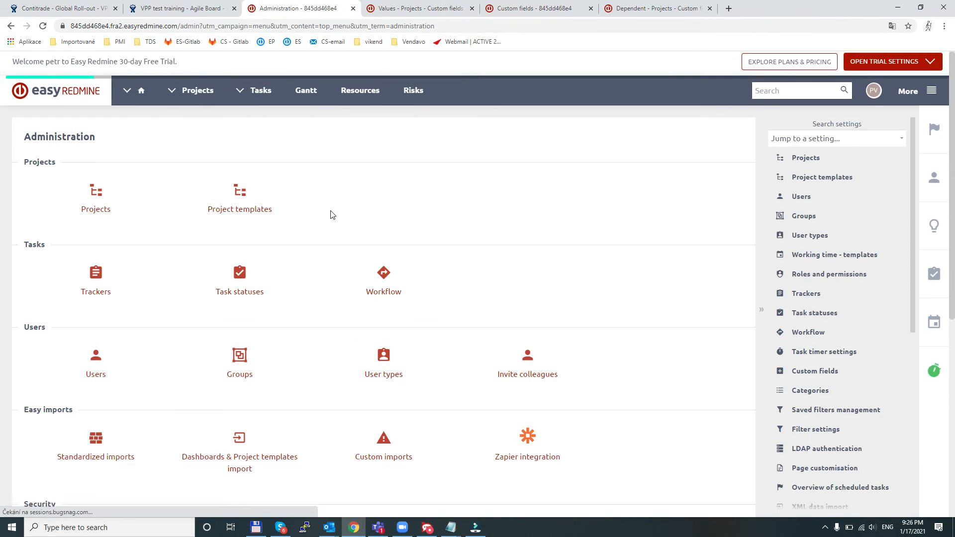
scroll(331, 213, down, 5)
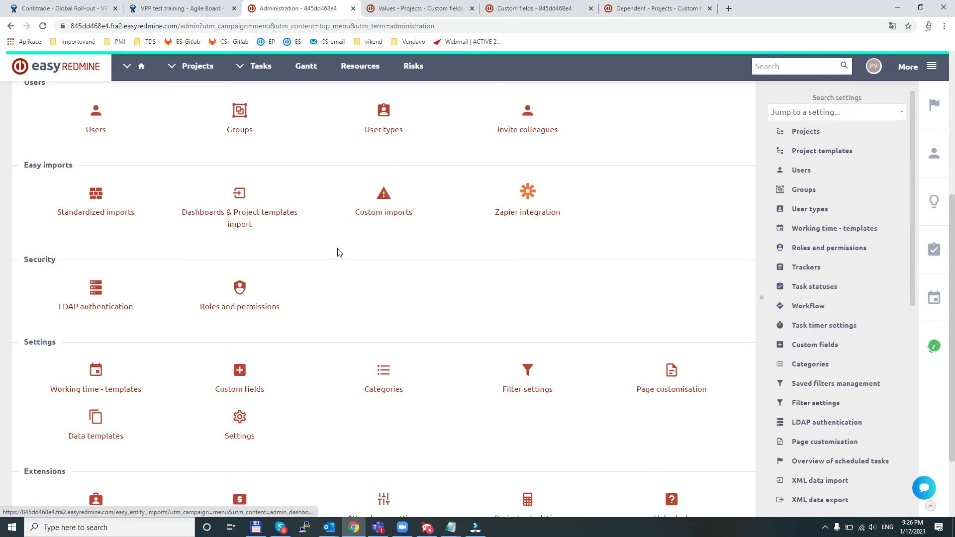
click(245, 388)
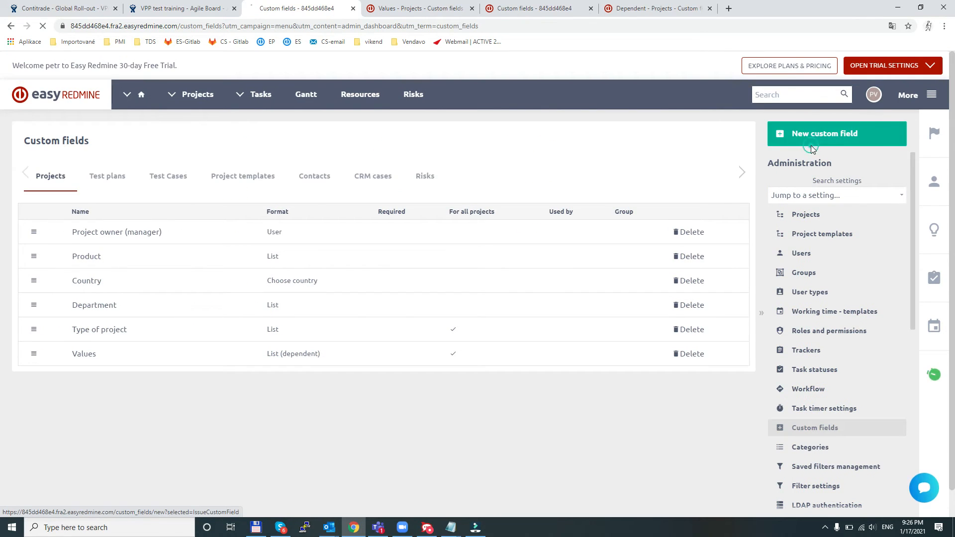
- Start a new custom field for Projects, view the available formats and return to the project custom fields without saving
click(811, 142)
click(604, 253)
click(392, 328)
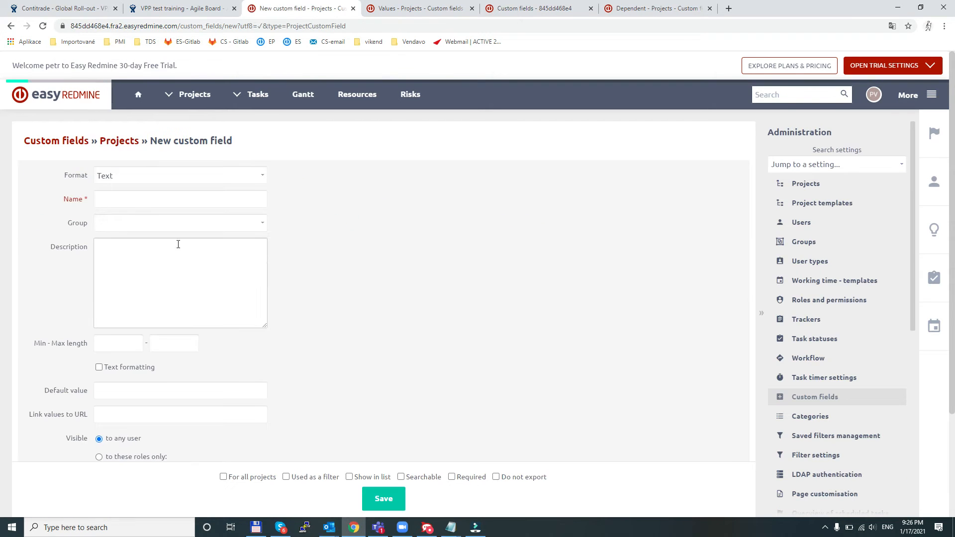
click(144, 175)
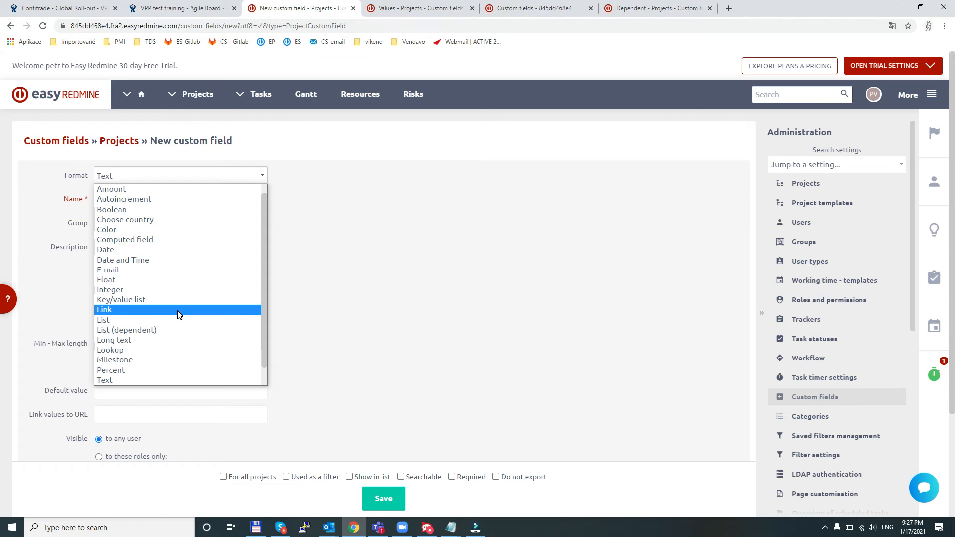
click(347, 267)
click(111, 149)
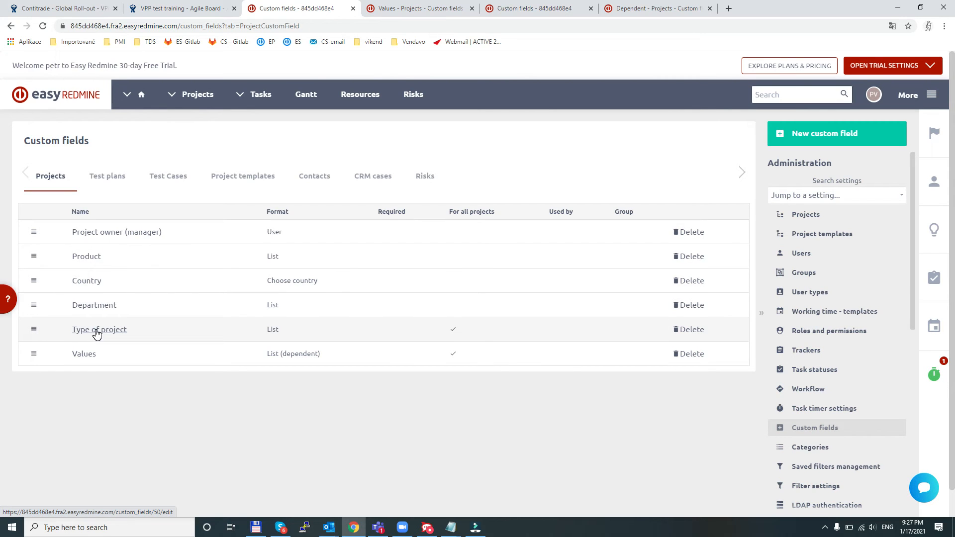
- Open the Type of project custom field, examine its possible values and return to the custom fields overview
click(97, 331)
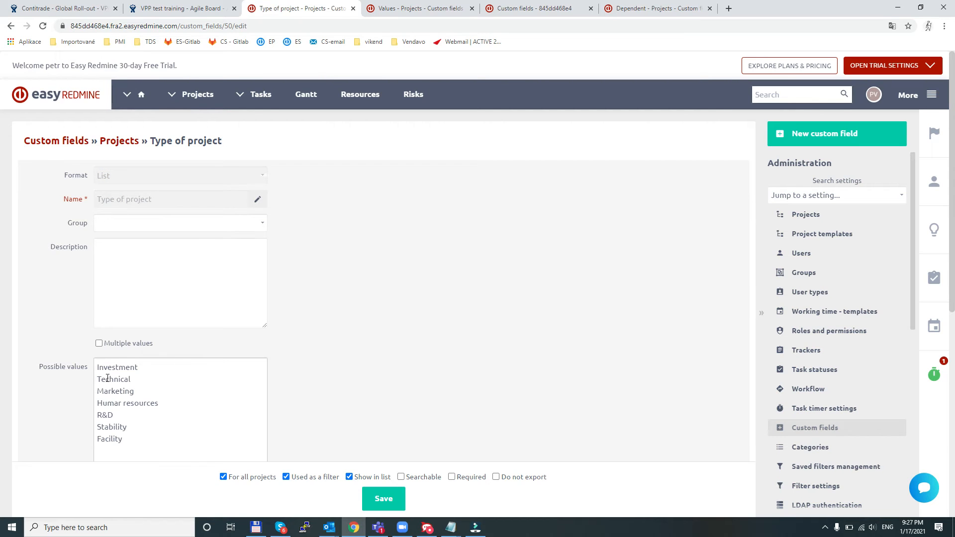
drag(98, 367, 149, 432)
click(159, 435)
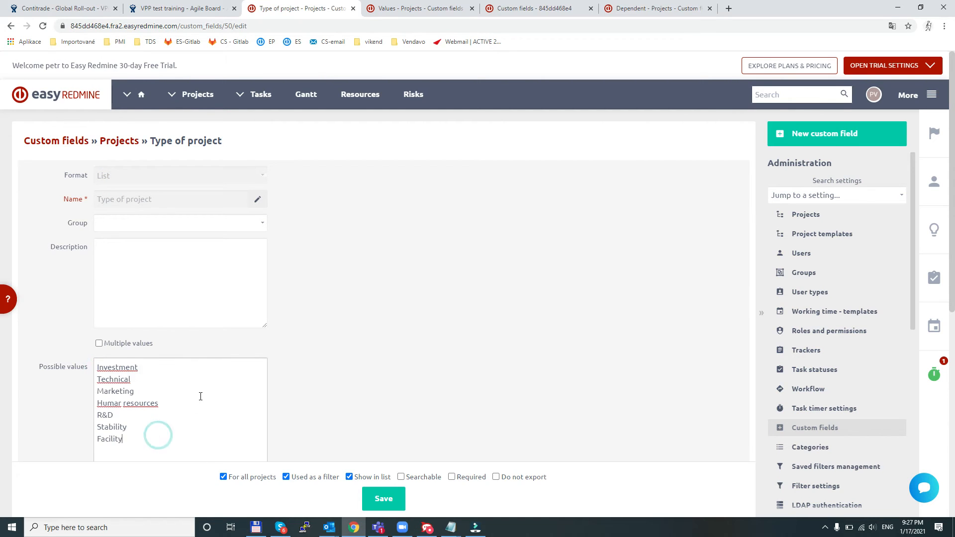
scroll(253, 390, down, 1)
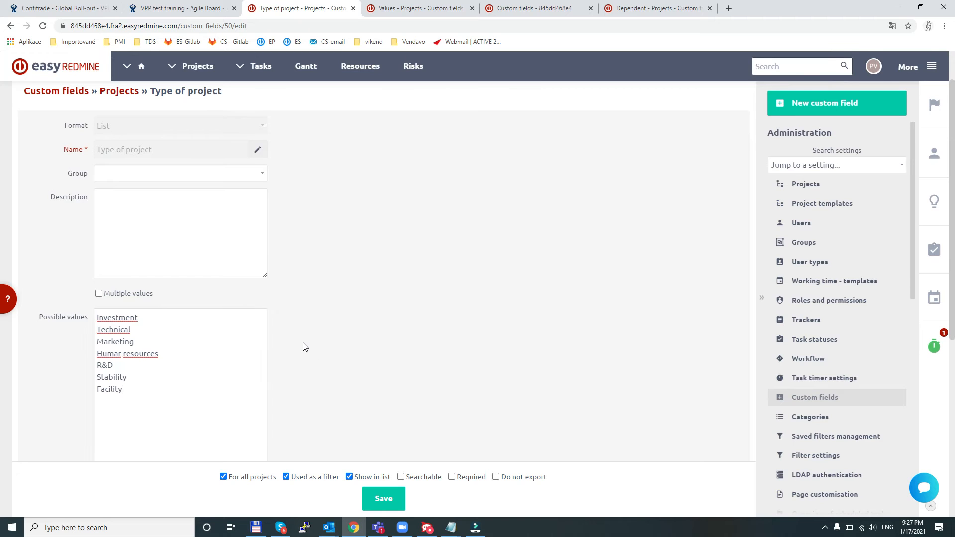
scroll(299, 344, up, 1)
click(10, 26)
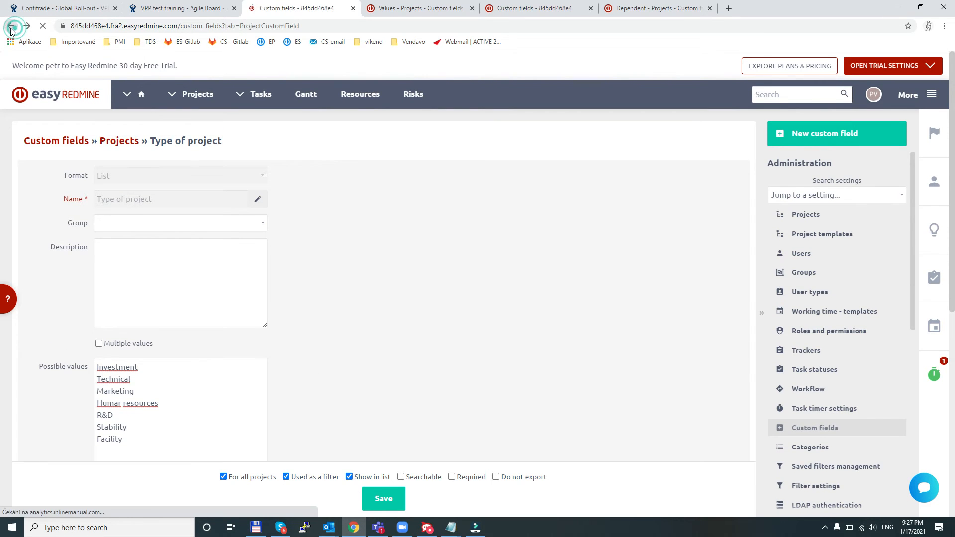
- Open the Values custom field and examine its list of possible values
click(83, 356)
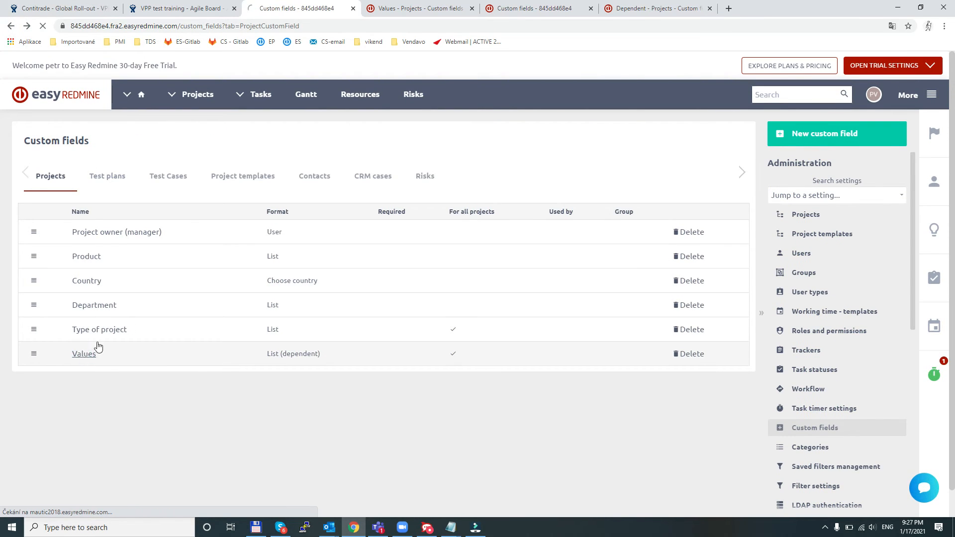
scroll(288, 254, down, 1)
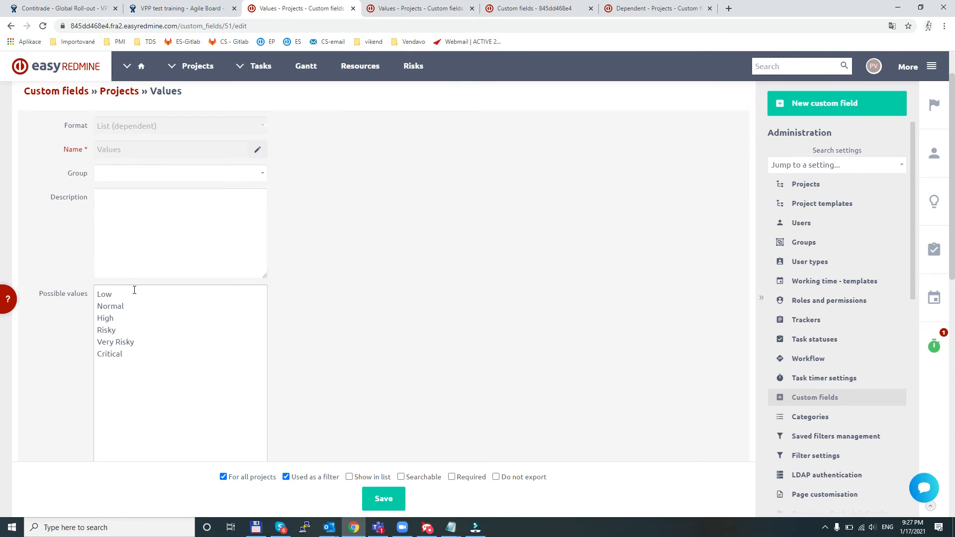
drag(98, 293, 151, 354)
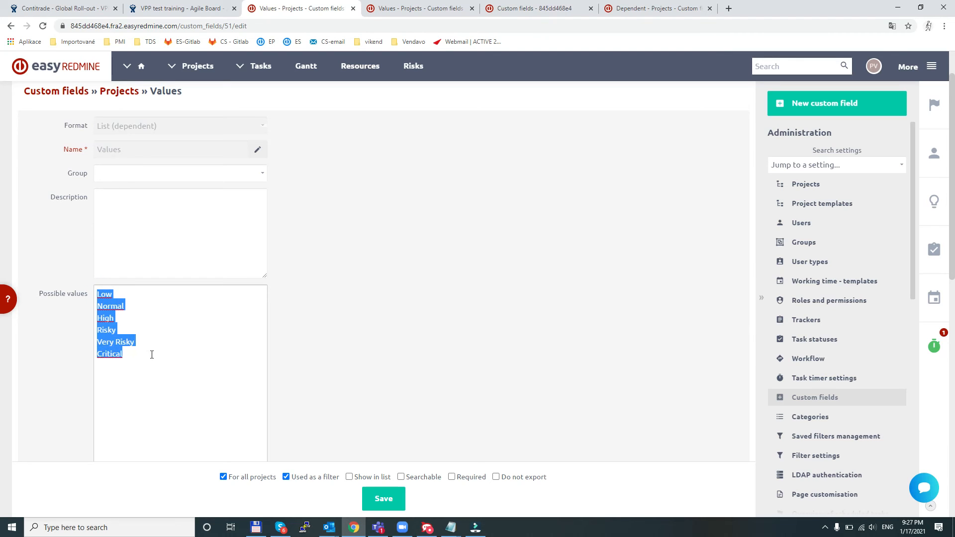
click(348, 337)
scroll(173, 272, down, 2)
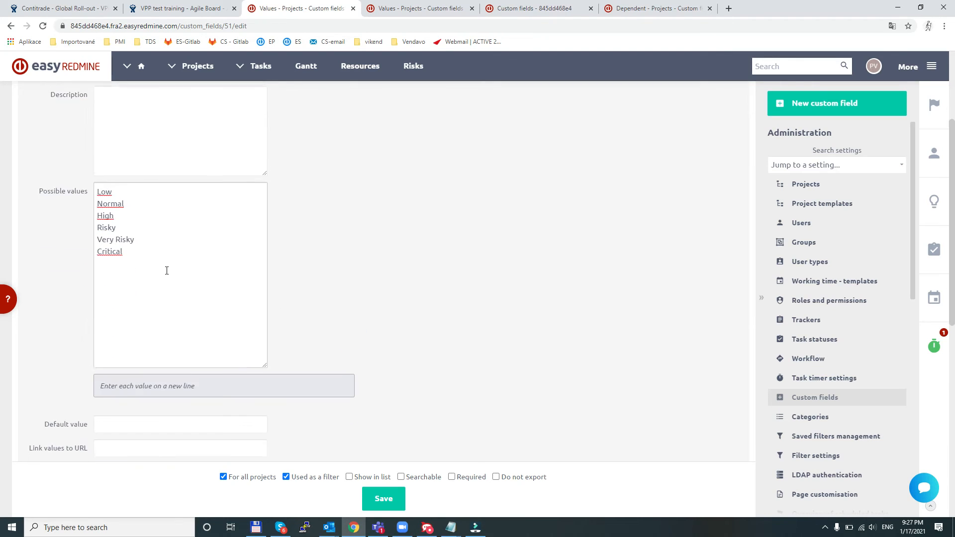
- Examine the dependency matrix of the Values field and keep Type of project as its parent custom field
scroll(174, 271, down, 4)
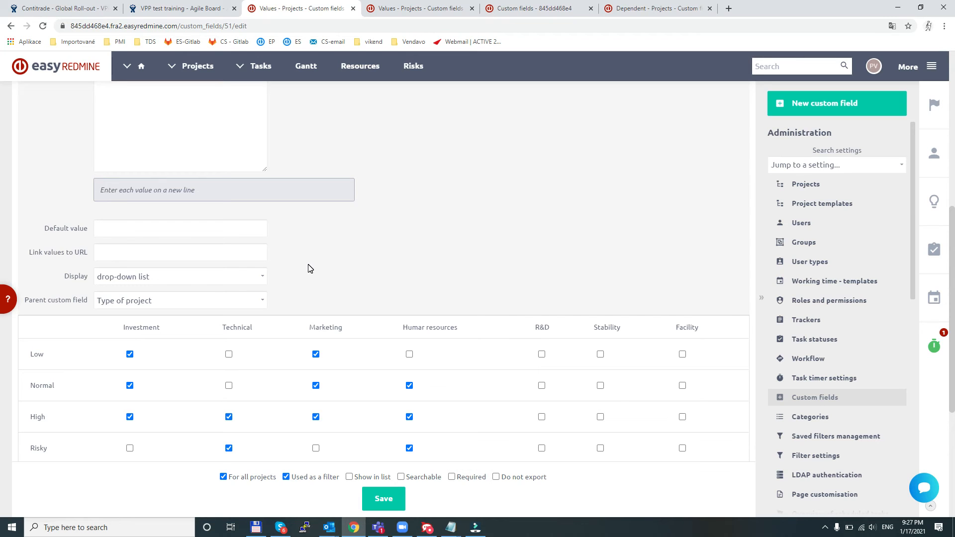
scroll(308, 268, down, 1)
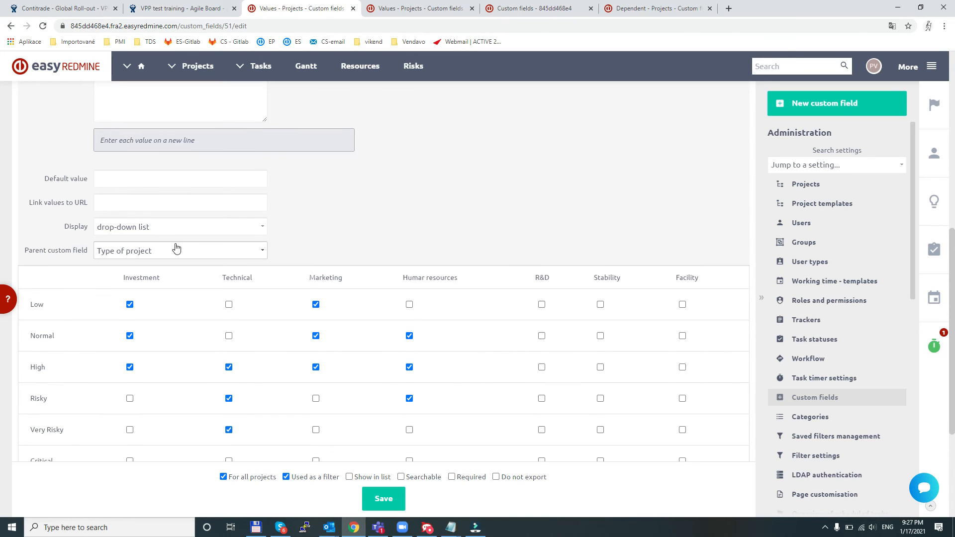
click(131, 250)
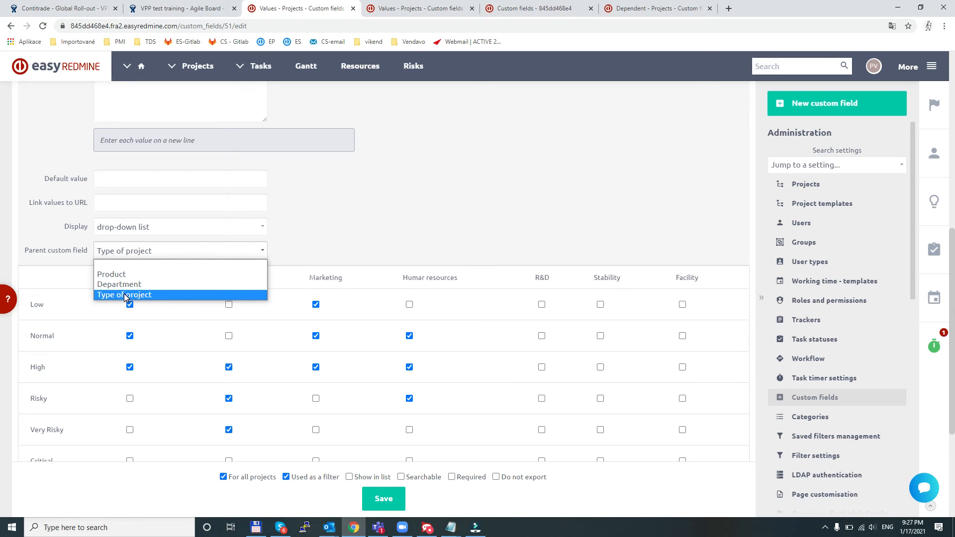
click(124, 294)
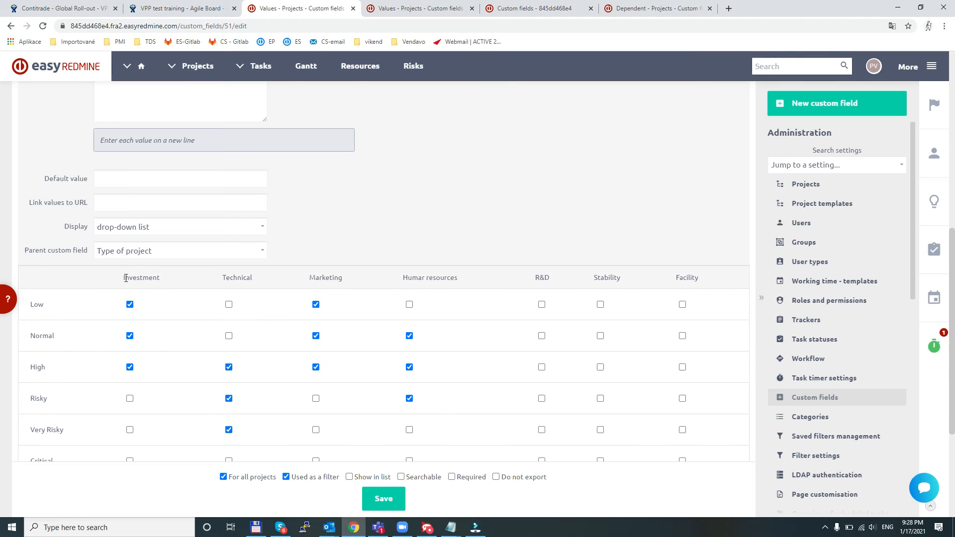
double_click(125, 281)
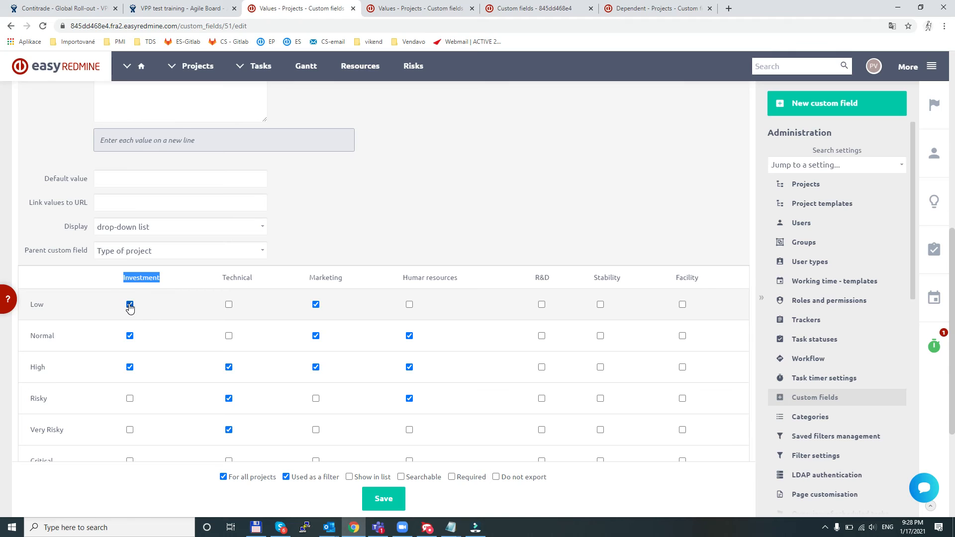
double_click(237, 278)
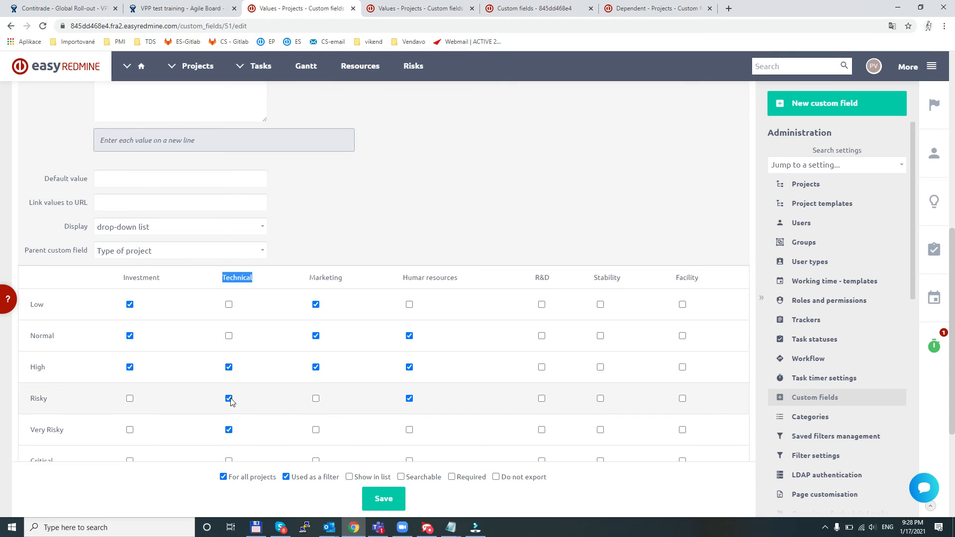
- Open the Projects page in a separate browser tab and start a new project
middle_click(193, 70)
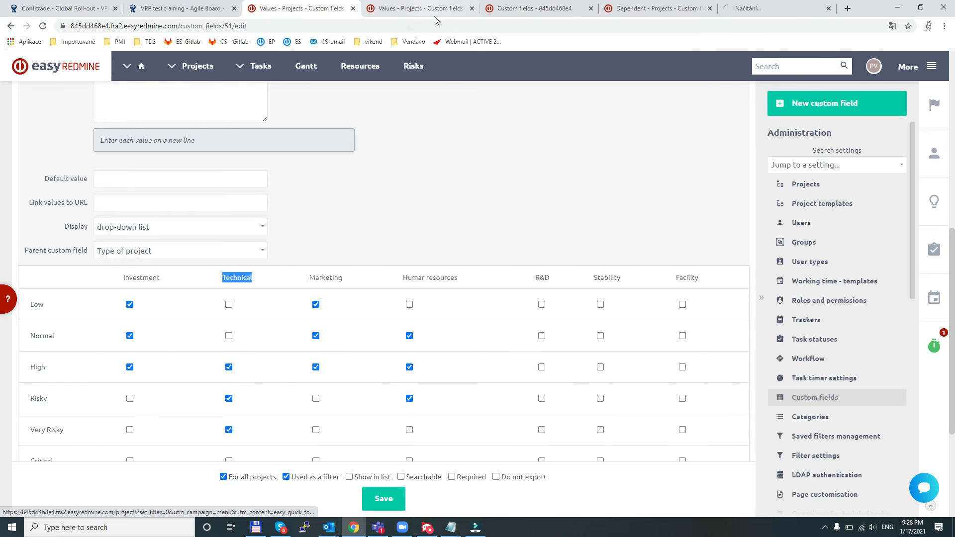
click(761, 9)
click(835, 143)
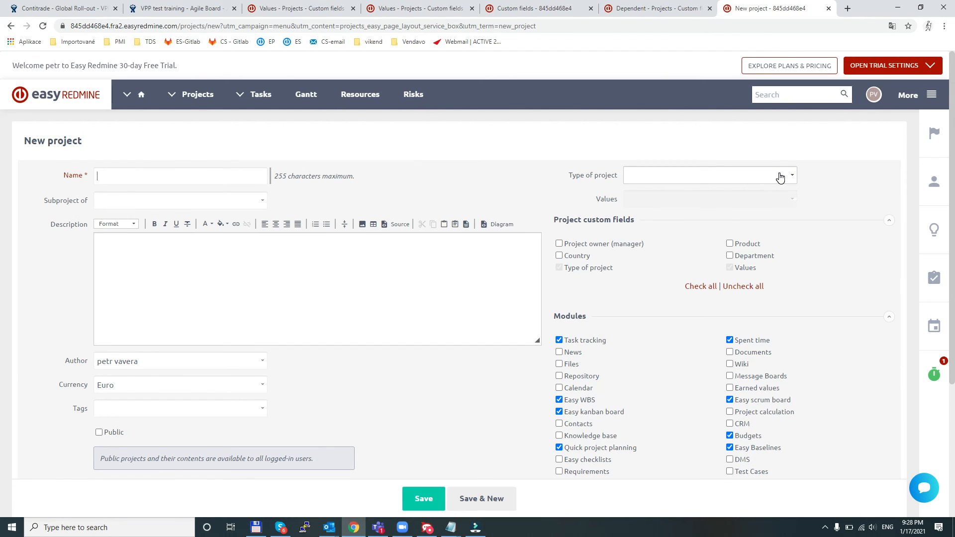
- Set the new project's Type of project to Investment and show the options offered for Values
click(780, 178)
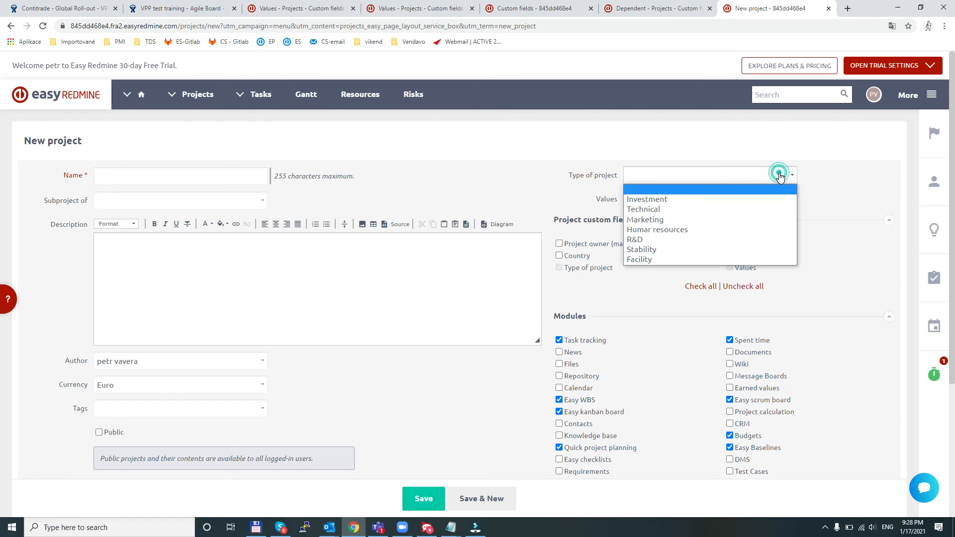
click(667, 200)
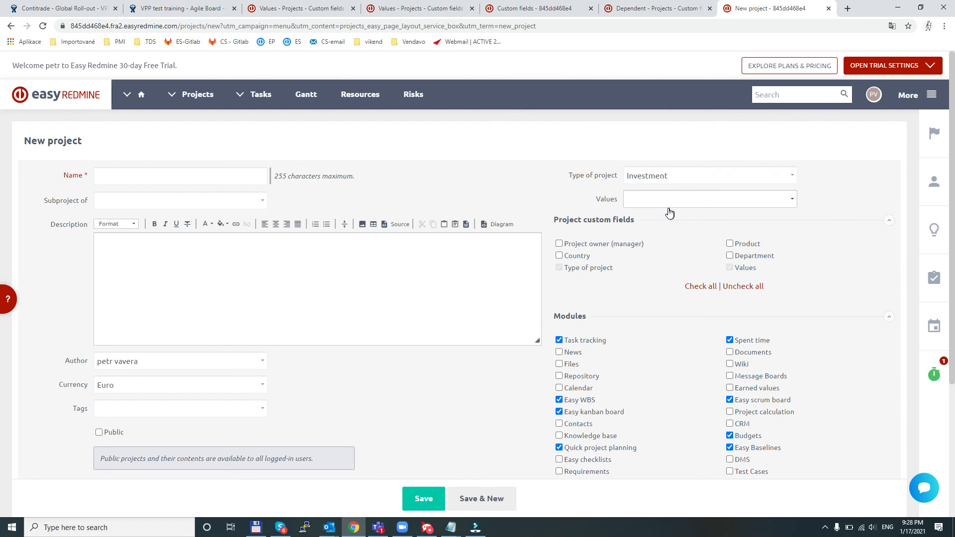
click(664, 199)
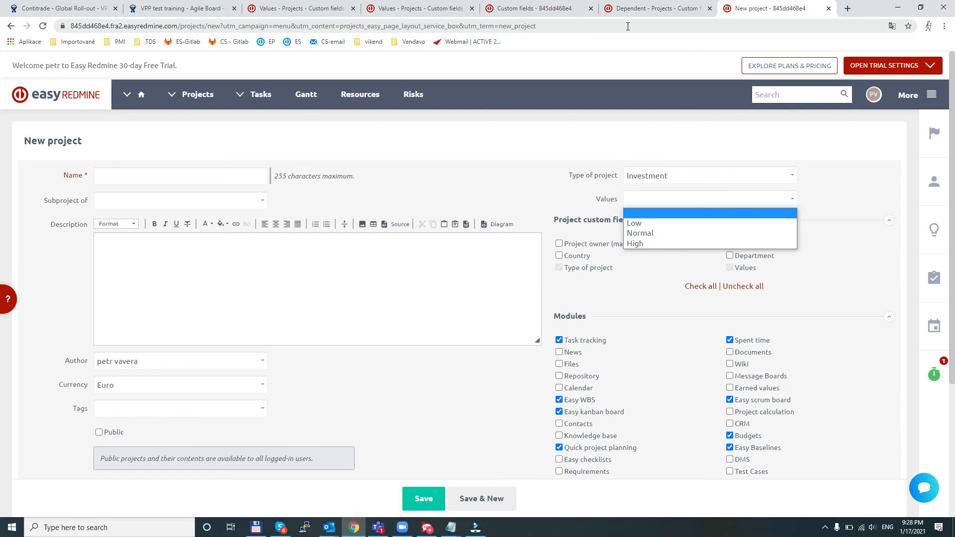
- Return to the Values custom field, enable Risky for the Investment type in the dependency matrix and save
click(304, 8)
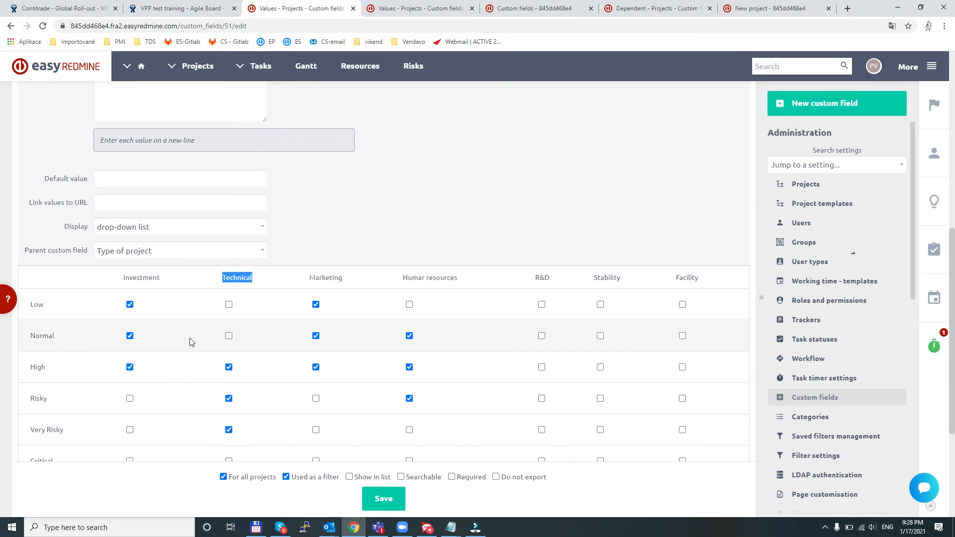
scroll(189, 342, up, 1)
click(374, 258)
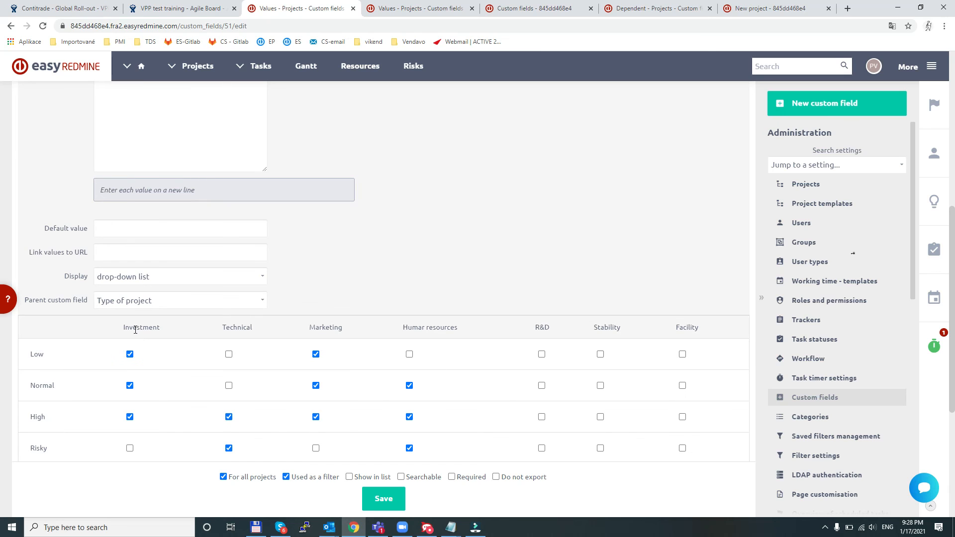
click(130, 448)
click(382, 498)
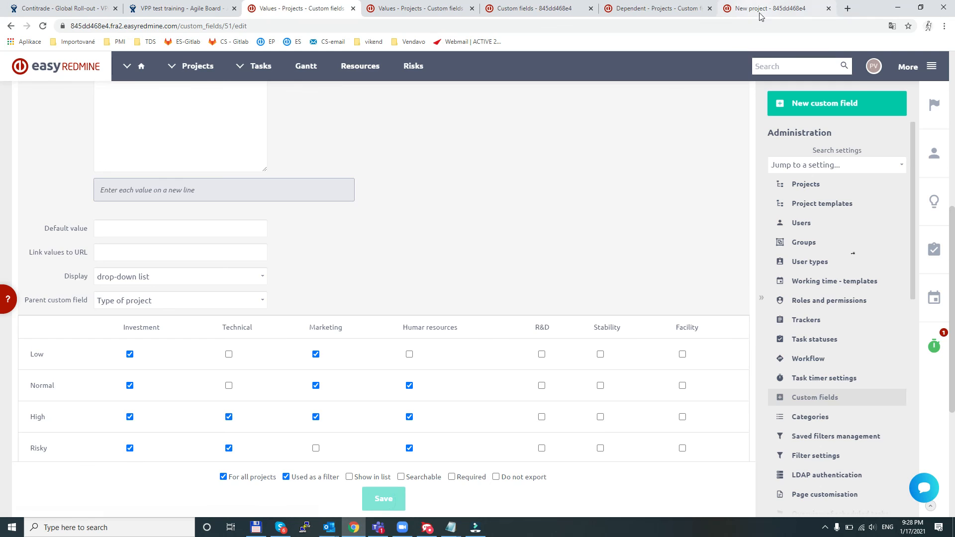
- Reload the new project form, choose Investment as the Type of project and check the options offered for Values
click(759, 10)
click(41, 26)
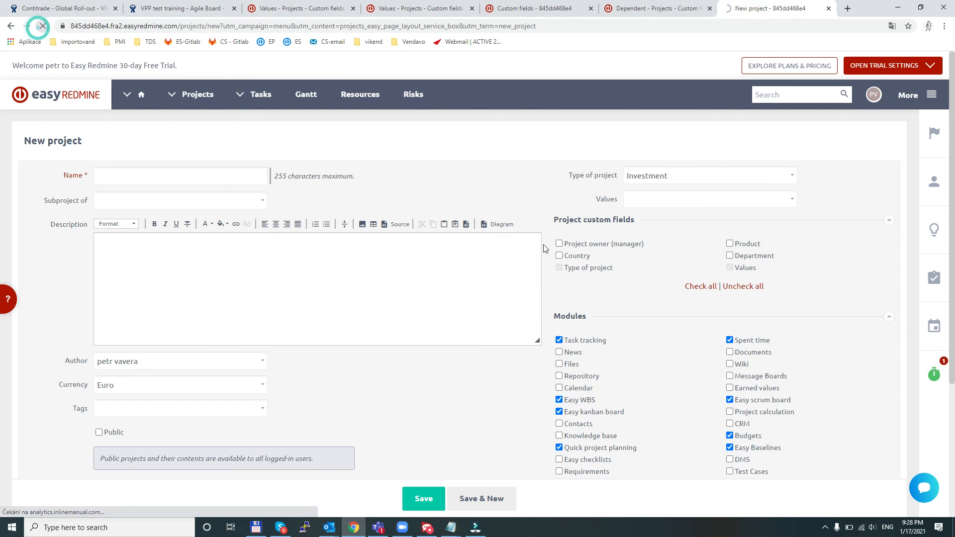
click(657, 175)
click(650, 197)
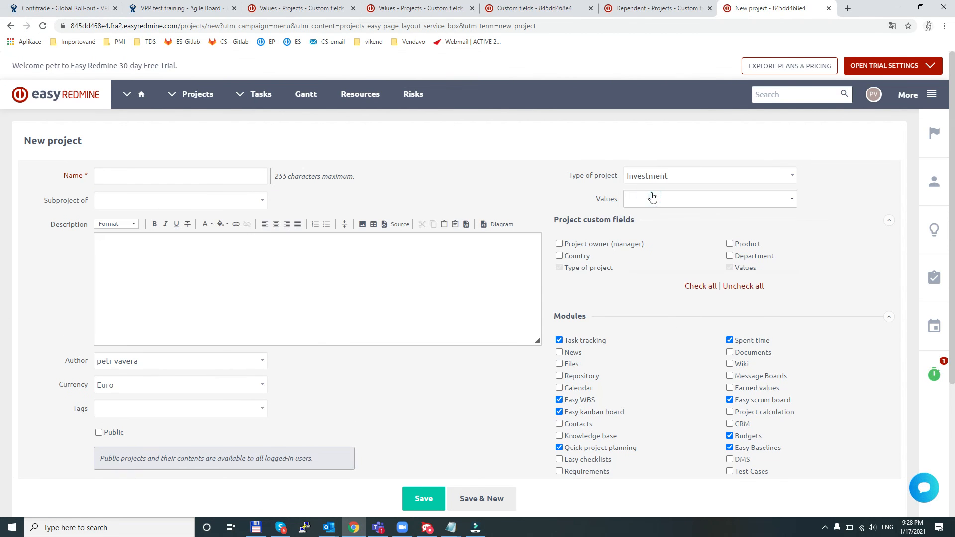
click(652, 198)
- Change the Type of project to Technical and to Marketing, checking the available Values options for each
click(649, 177)
click(650, 207)
click(651, 198)
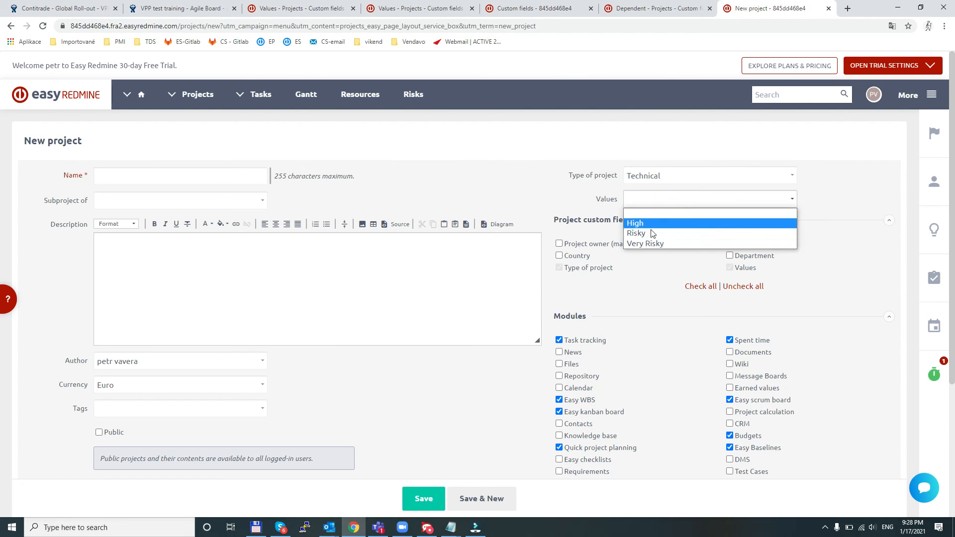
click(652, 176)
click(653, 215)
click(658, 203)
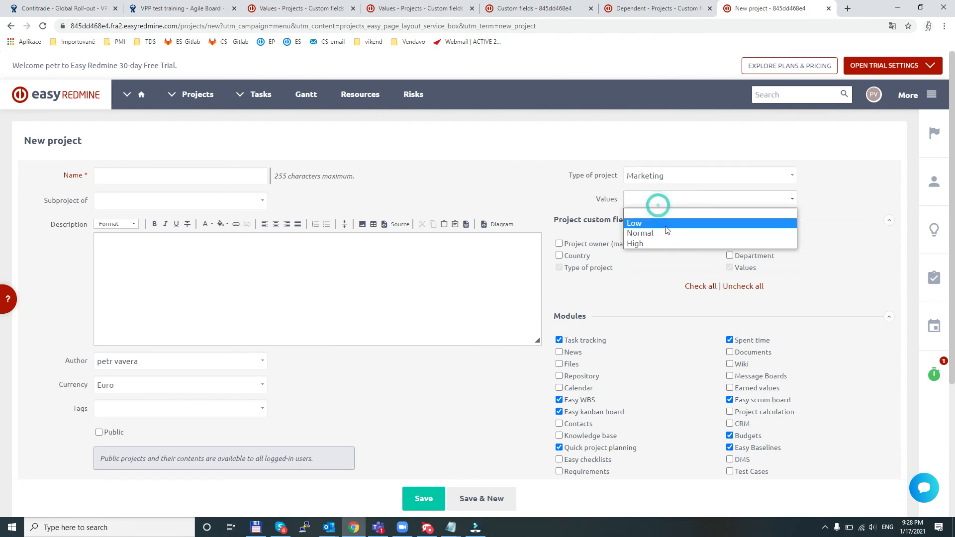
click(691, 146)
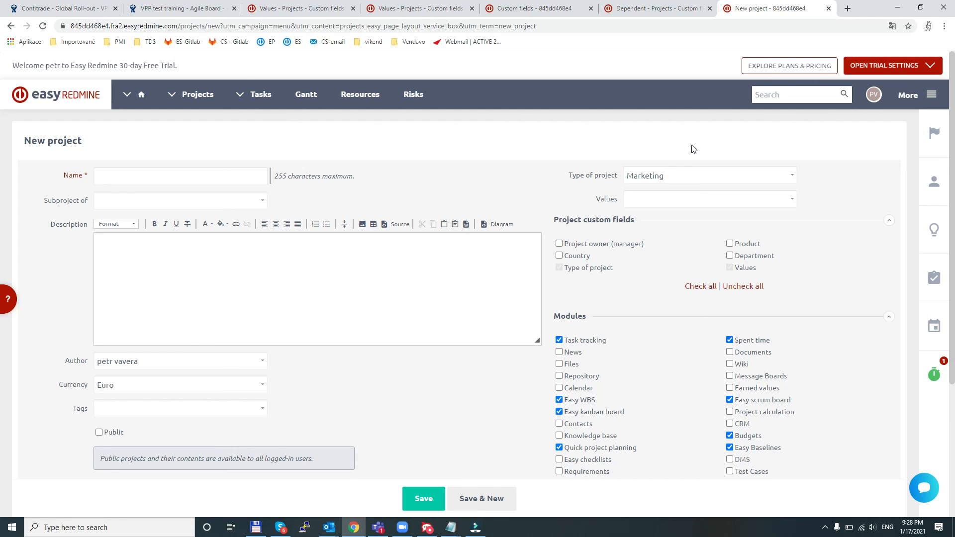
- Set the Type of project back to Investment and show its Values options
click(669, 176)
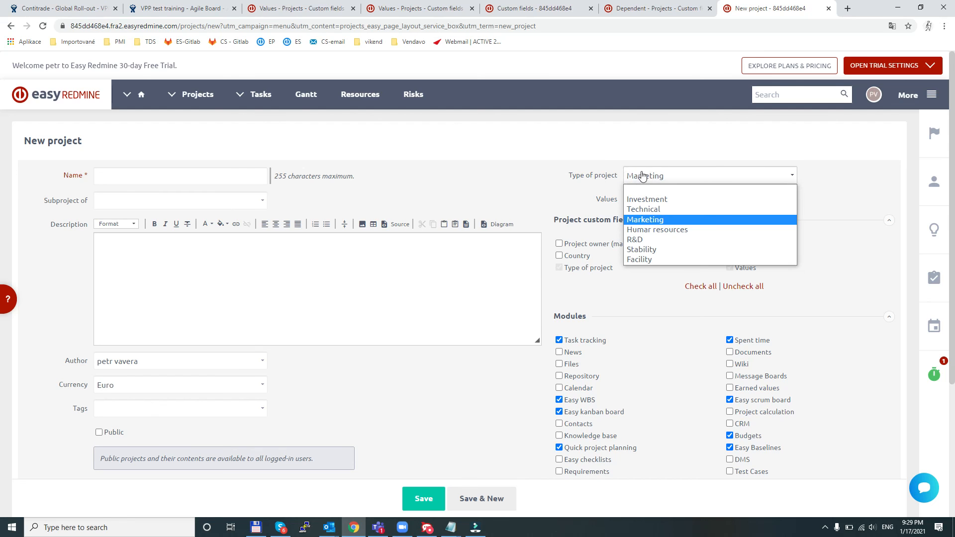
click(648, 199)
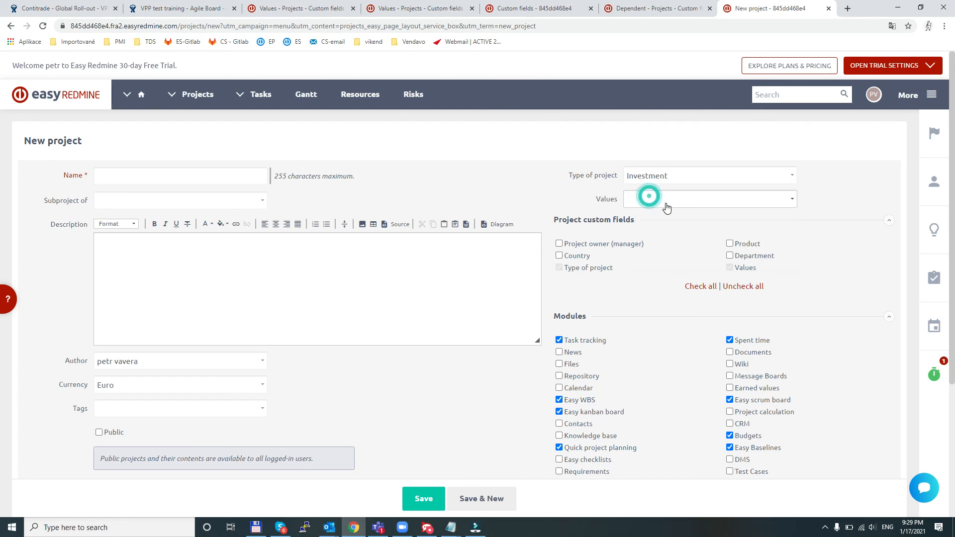
click(648, 198)
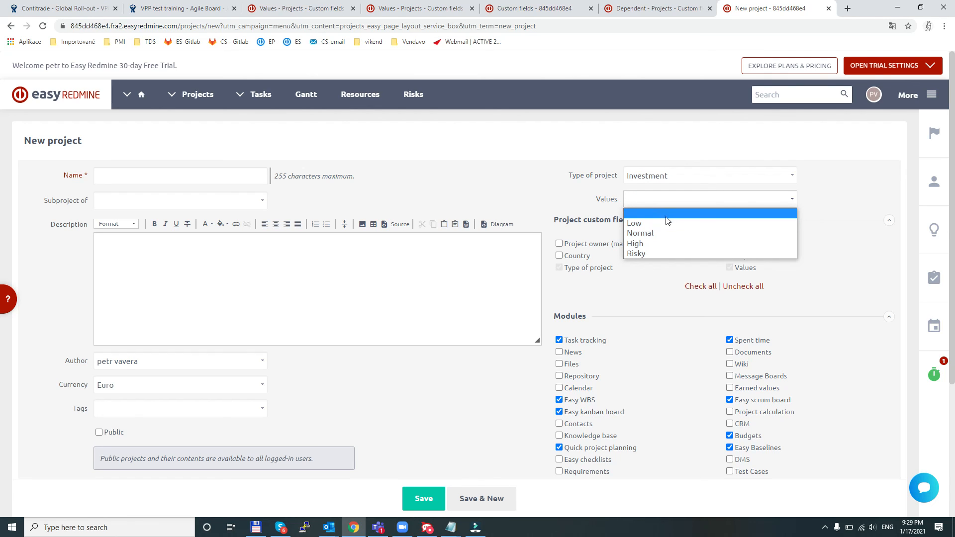